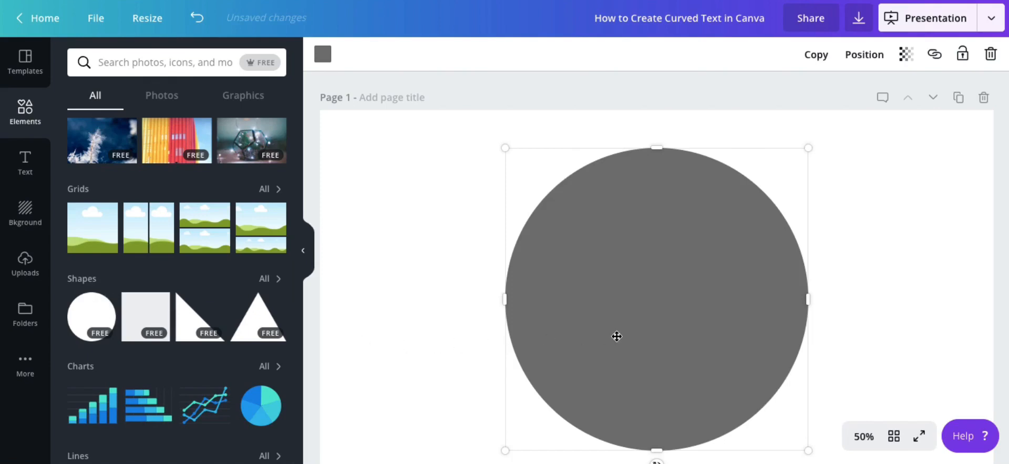
Step: Change the grey circle's fill to the teal colour already used in the design
{"action": "left_click_drag", "start_coordinate": [616, 336], "coordinate": [619, 333]}
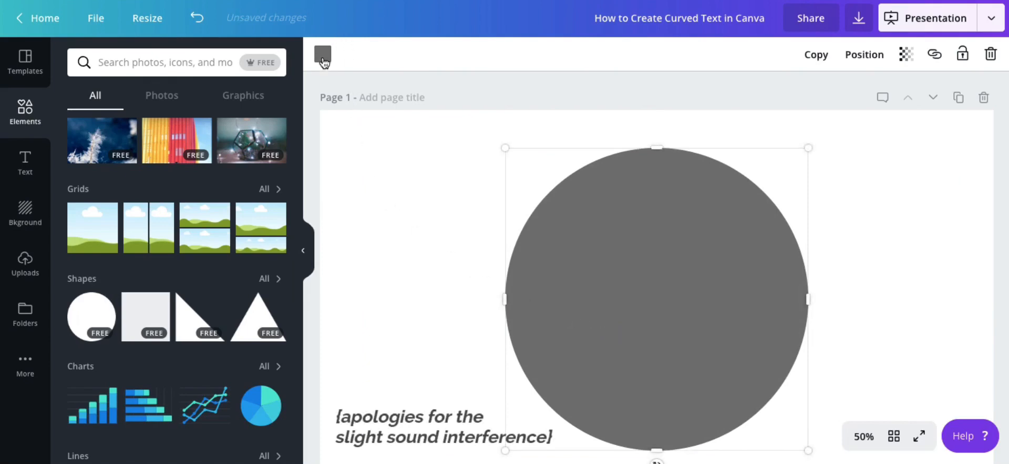
{"action": "left_click", "coordinate": [323, 54]}
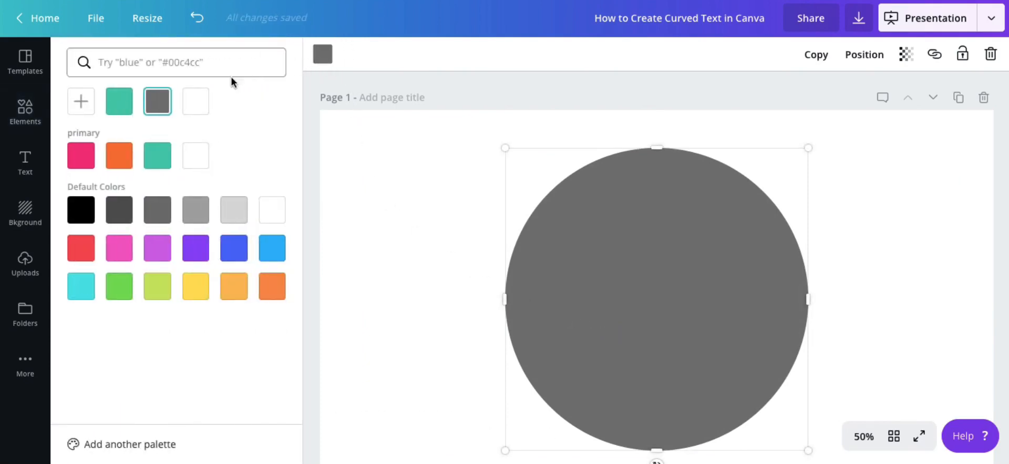
{"action": "left_click", "coordinate": [123, 112]}
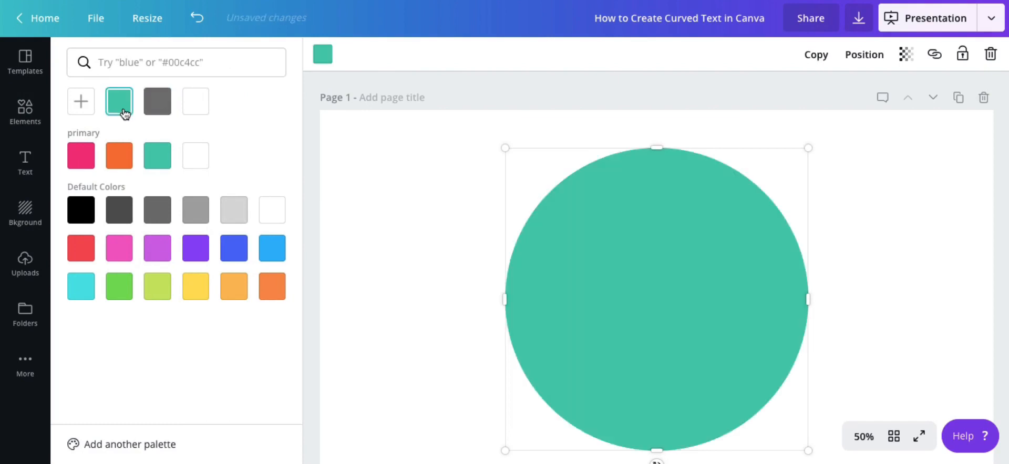
Step: Place a copy of the circle partly overlapping the original's right side and set the original circle's transparency to 70
{"action": "left_click", "coordinate": [816, 57]}
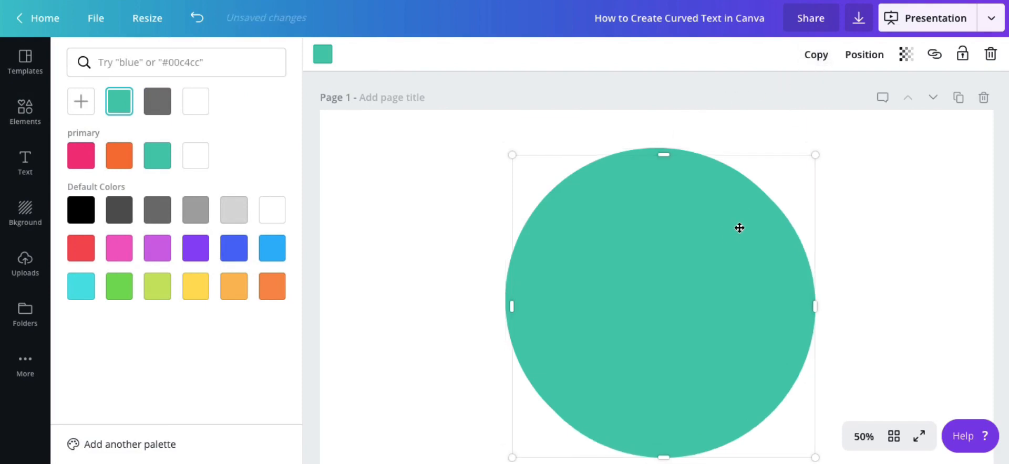
{"action": "left_click_drag", "start_coordinate": [739, 228], "coordinate": [835, 227]}
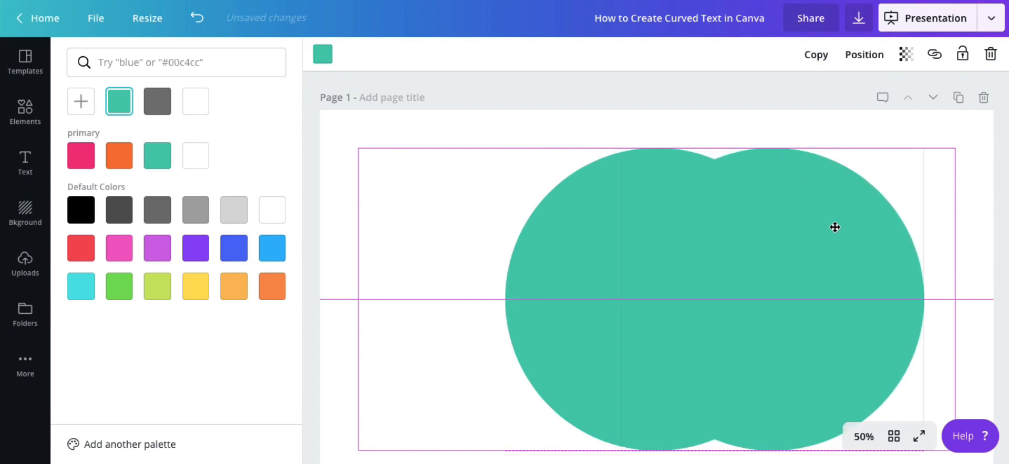
{"action": "left_click", "coordinate": [905, 54]}
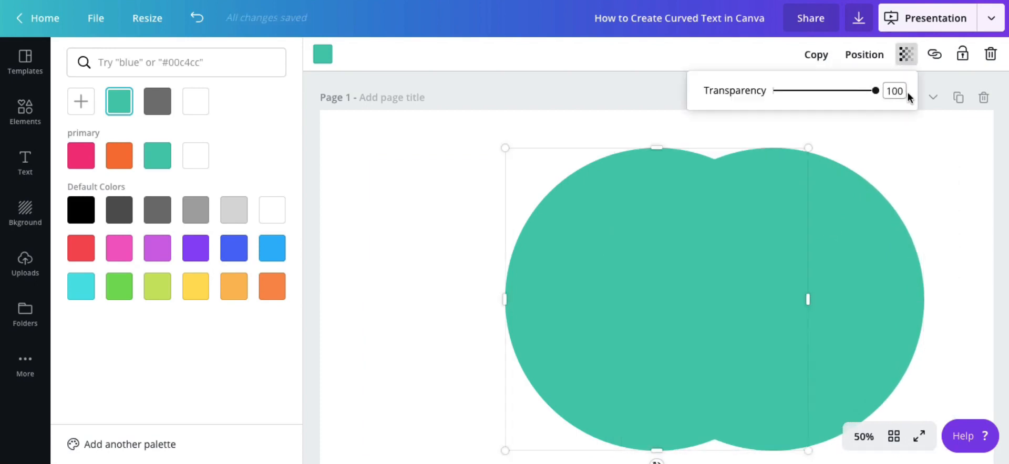
{"action": "left_click", "coordinate": [896, 92]}
{"action": "type", "text": "70"}
{"action": "key", "text": "Return"}
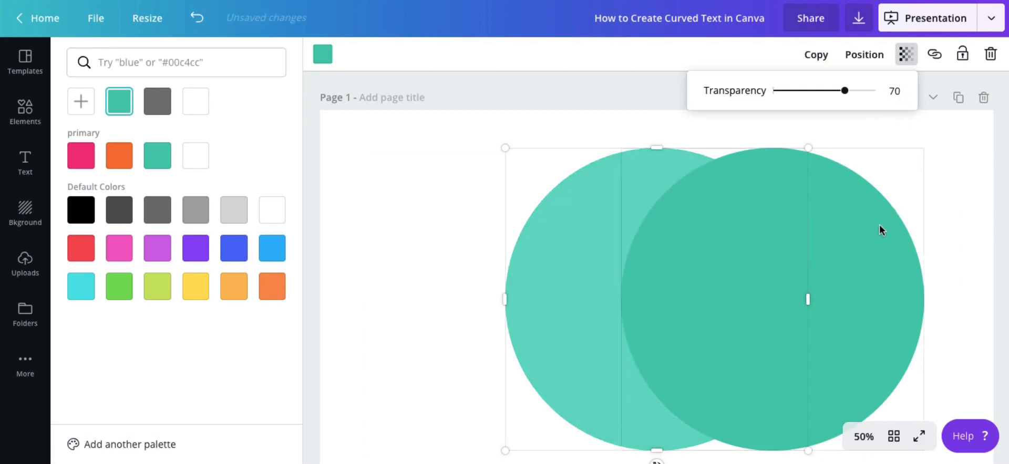
Step: Set the transparency of the copied circle to 50
{"action": "left_click", "coordinate": [878, 231]}
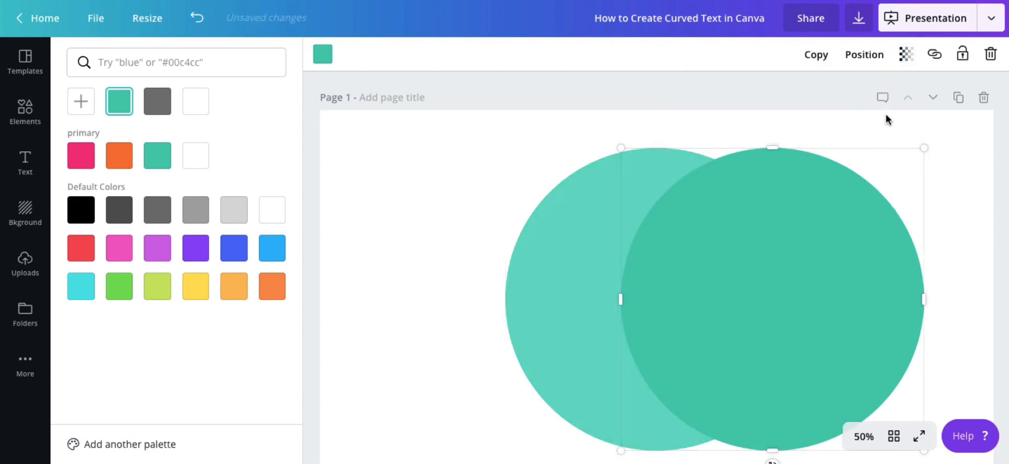
{"action": "left_click", "coordinate": [904, 56]}
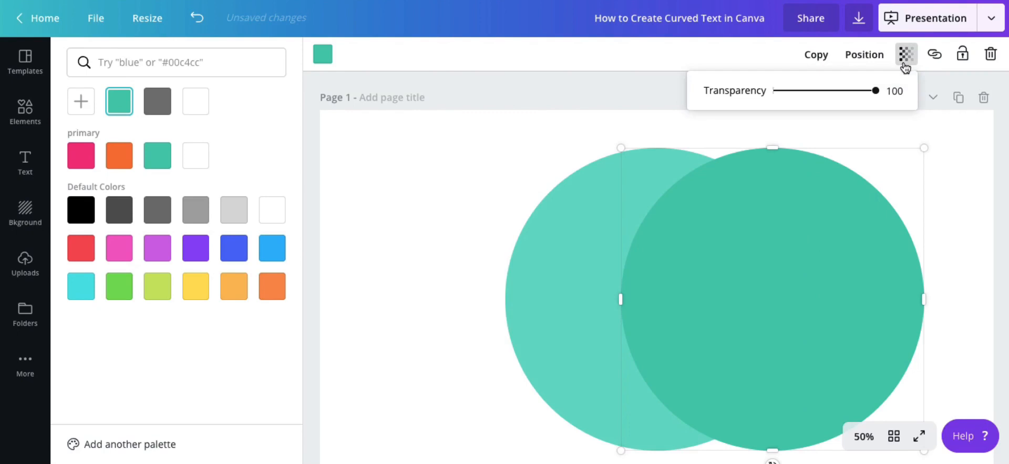
{"action": "left_click", "coordinate": [893, 92]}
{"action": "type", "text": "50"}
{"action": "key", "text": "Return"}
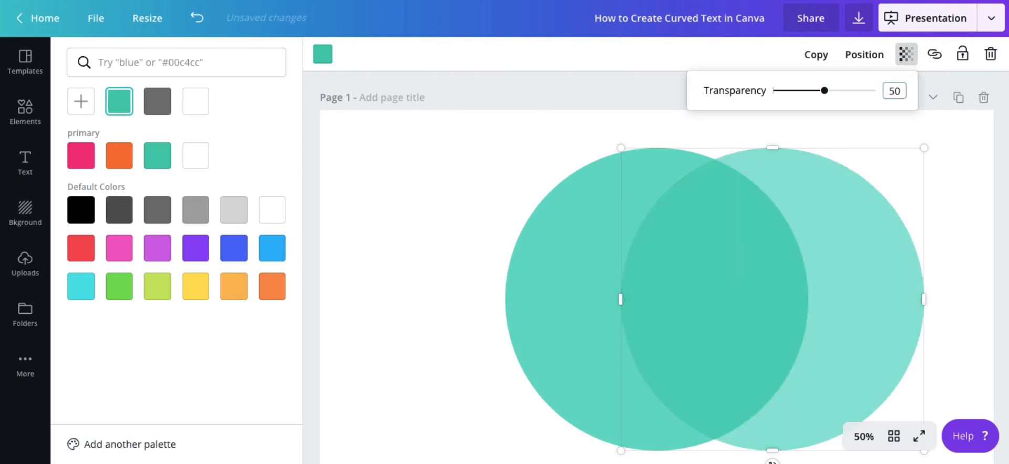
Step: Shrink the copied circle and centre it inside the larger circle
{"action": "left_click_drag", "start_coordinate": [873, 227], "coordinate": [864, 230]}
{"action": "left_click_drag", "start_coordinate": [837, 148], "coordinate": [767, 218]}
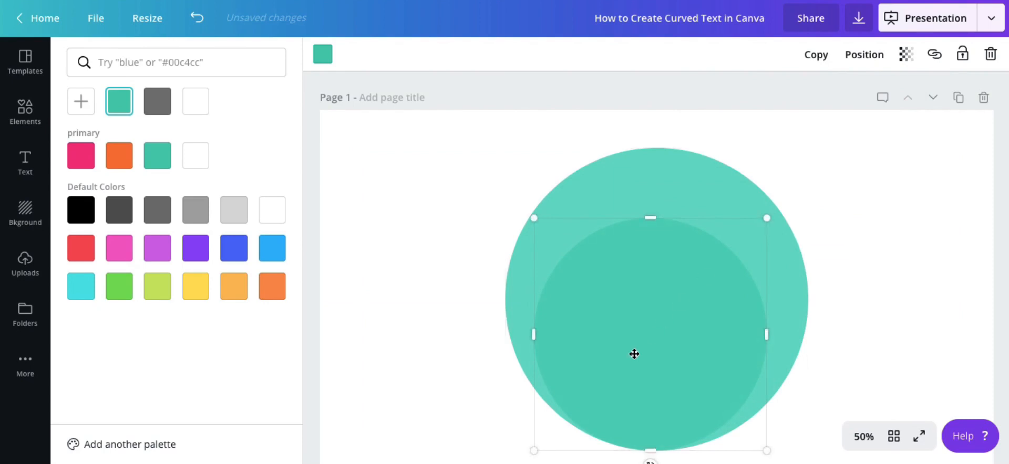
{"action": "left_click_drag", "start_coordinate": [634, 354], "coordinate": [639, 322]}
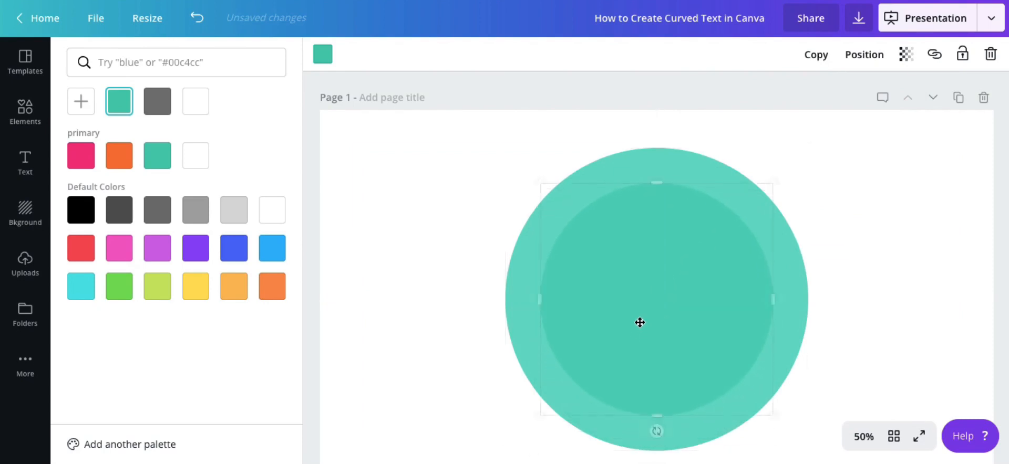
Step: Lower the larger circle's transparency value so the outer ring is paler than the inner circle
{"action": "left_click", "coordinate": [906, 54]}
{"action": "left_click", "coordinate": [924, 260]}
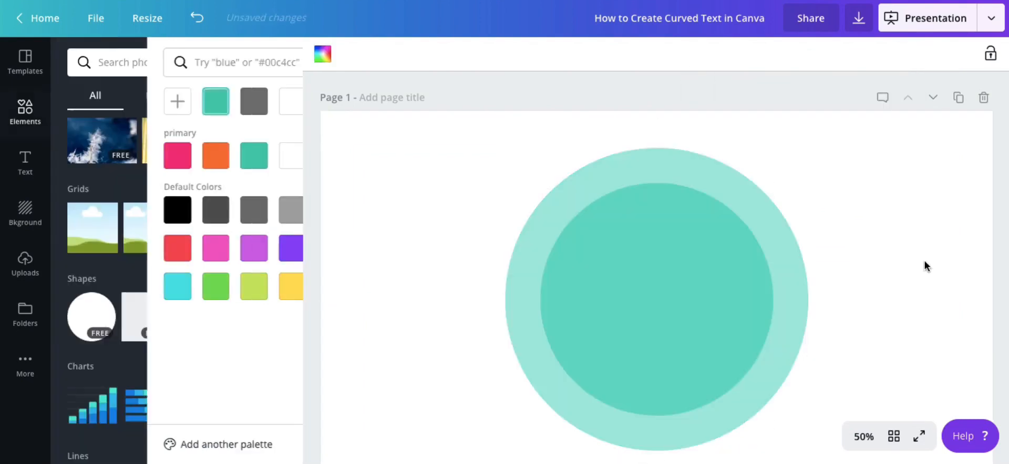
{"action": "left_click_drag", "start_coordinate": [707, 316], "coordinate": [708, 322]}
{"action": "left_click", "coordinate": [875, 288]}
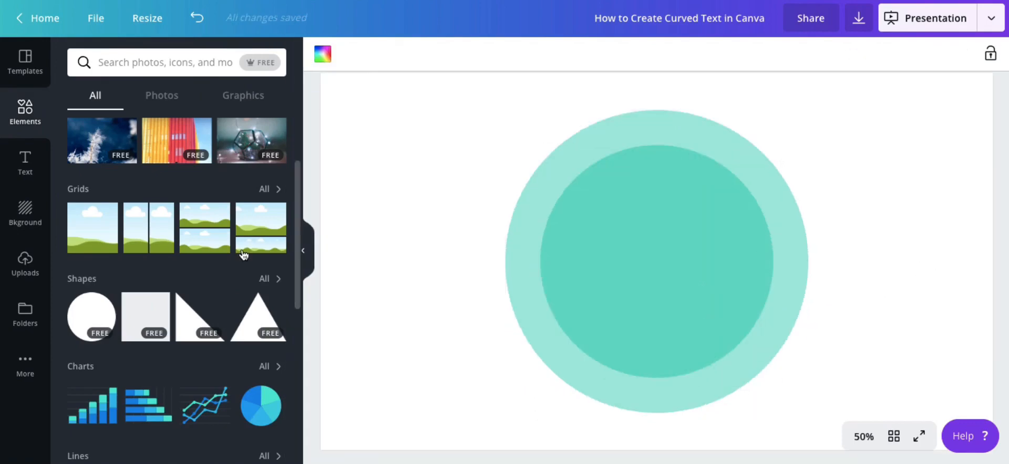
Step: Add a heading over the circles and replace its placeholder wording with "Canva Curved Text"
{"action": "left_click", "coordinate": [31, 179]}
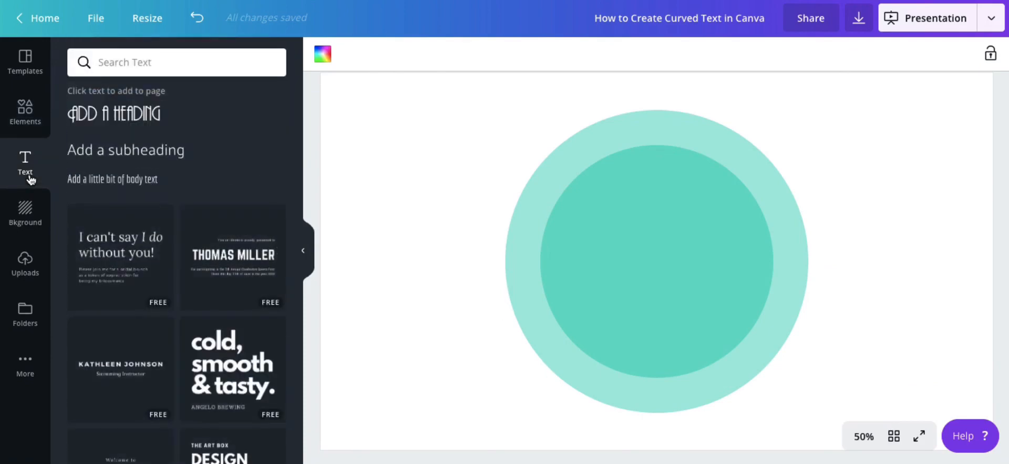
{"action": "left_click", "coordinate": [105, 121]}
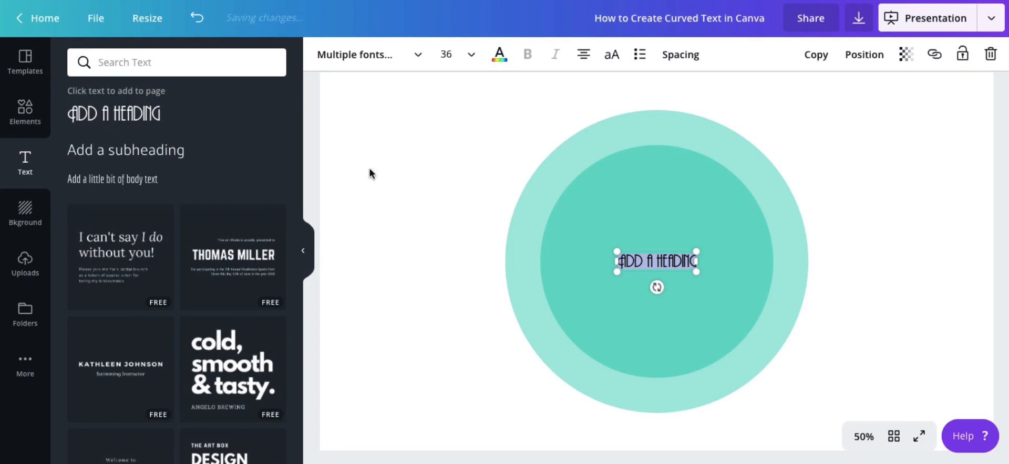
{"action": "left_click_drag", "start_coordinate": [654, 251], "coordinate": [706, 253]}
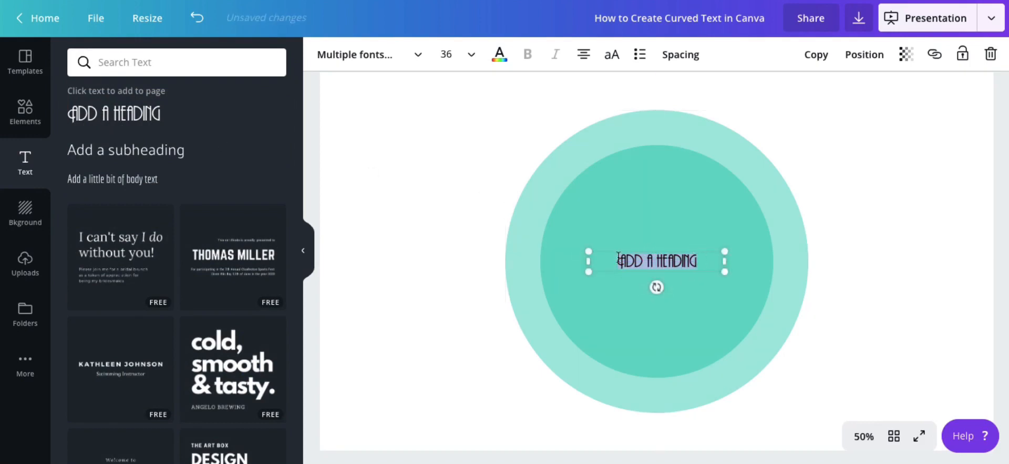
{"action": "type", "text": "Canva Cu"}
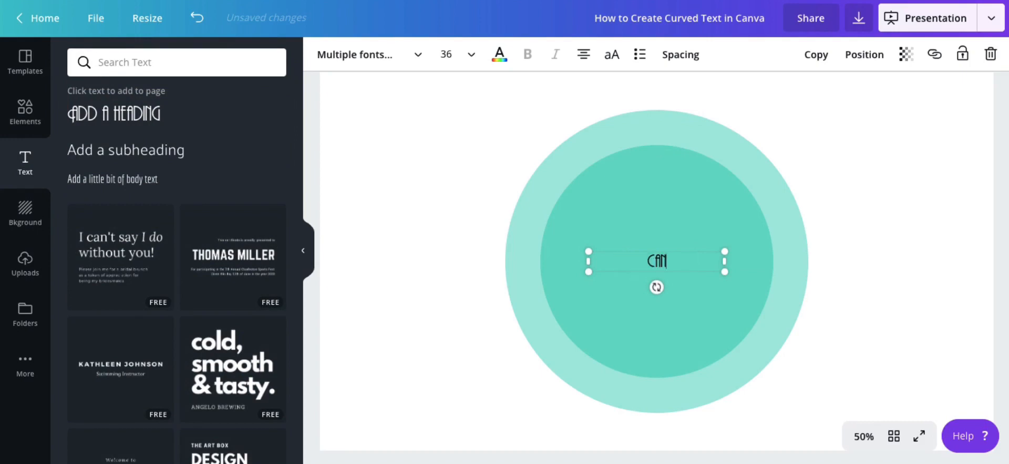
{"action": "type", "text": "rved Text"}
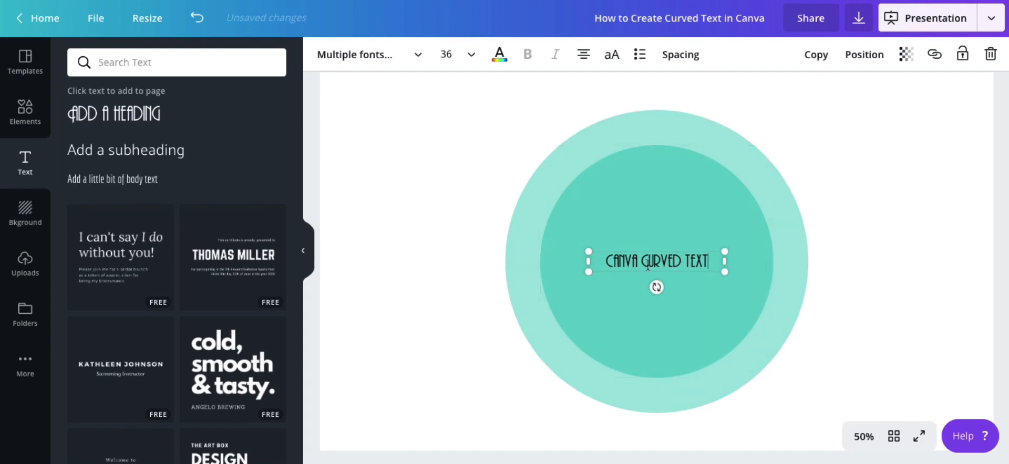
Step: Set the heading's font size to 104 and widen its text box so the phrase fits on one line
{"action": "left_click", "coordinate": [442, 54]}
{"action": "scroll", "coordinate": [450, 321], "scroll_direction": "down", "scroll_amount": 3}
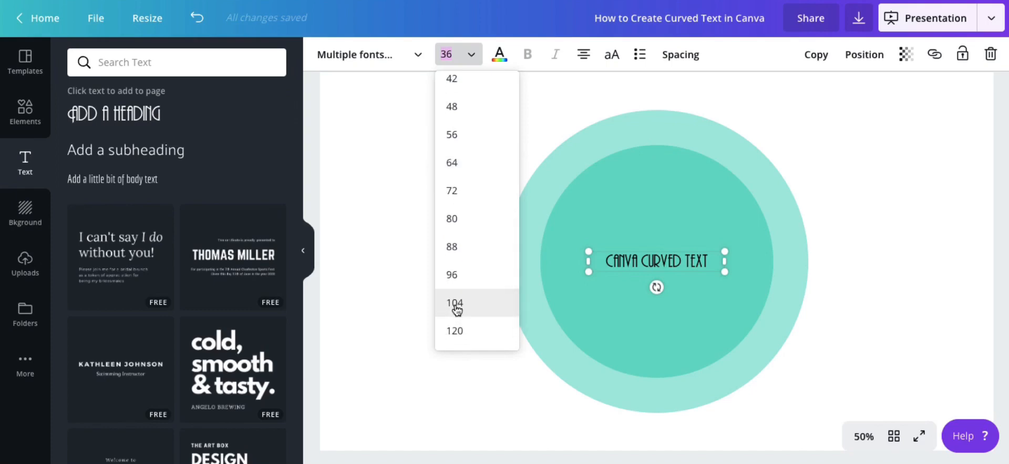
{"action": "left_click", "coordinate": [453, 310]}
{"action": "left_click_drag", "start_coordinate": [724, 349], "coordinate": [928, 345]}
{"action": "left_click_drag", "start_coordinate": [835, 246], "coordinate": [742, 240]}
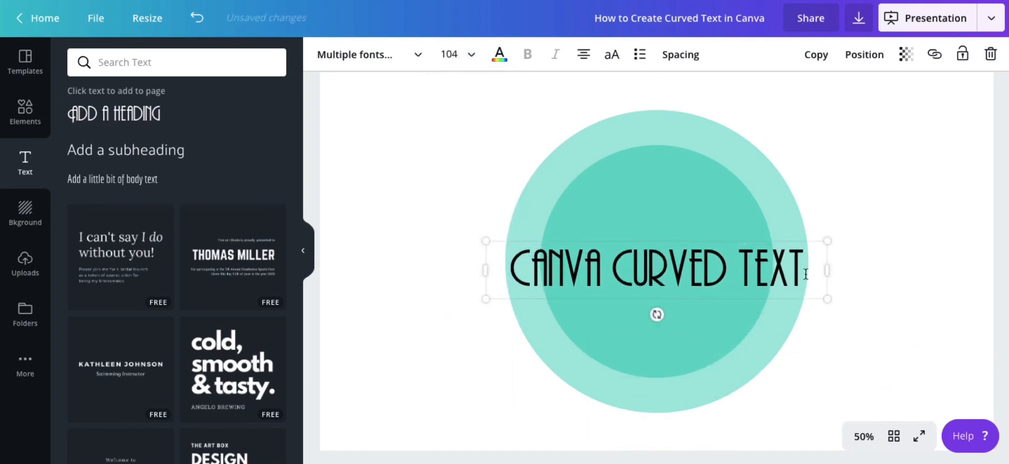
Step: Set the heading's font size to 88 and centre it on the circles
{"action": "left_click", "coordinate": [448, 54]}
{"action": "type", "text": "88"}
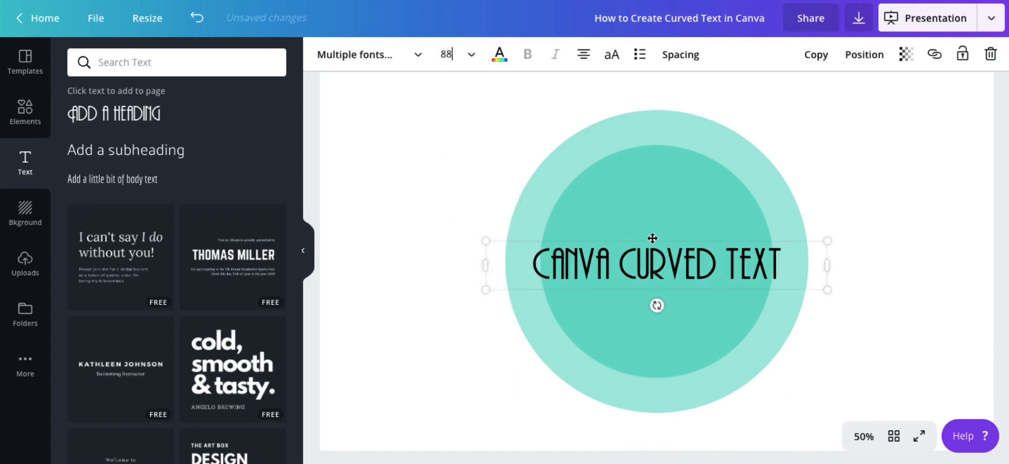
{"action": "left_click_drag", "start_coordinate": [653, 238], "coordinate": [655, 236]}
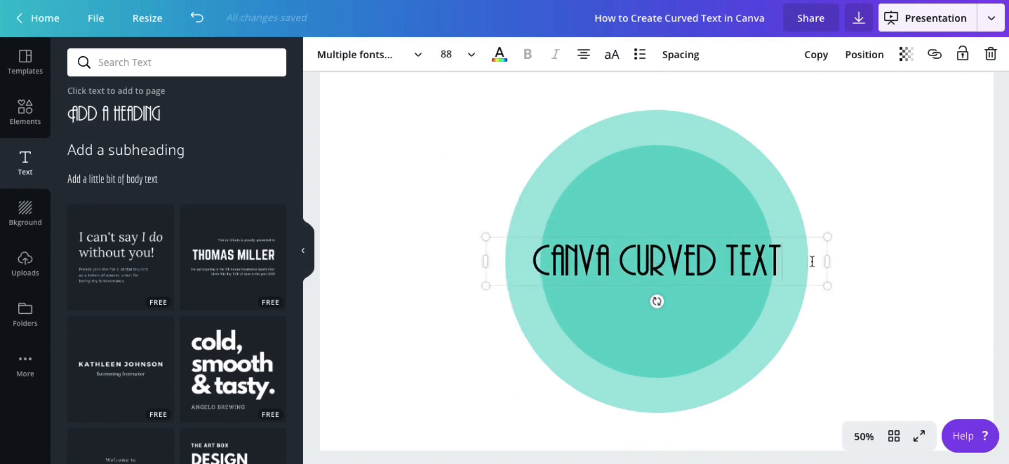
Step: Reduce the heading to the single letter C and place a copy beside it that reads A
{"action": "left_click_drag", "start_coordinate": [781, 261], "coordinate": [580, 254]}
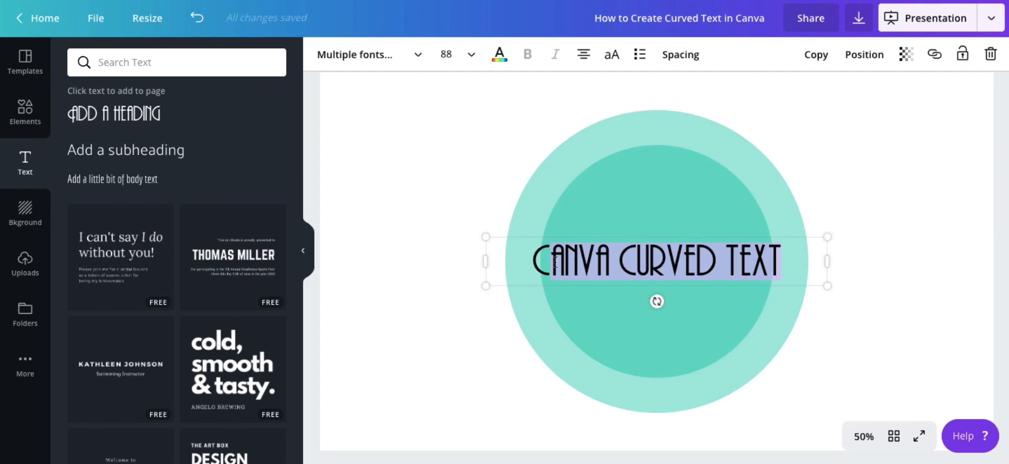
{"action": "key", "text": "BackSpace"}
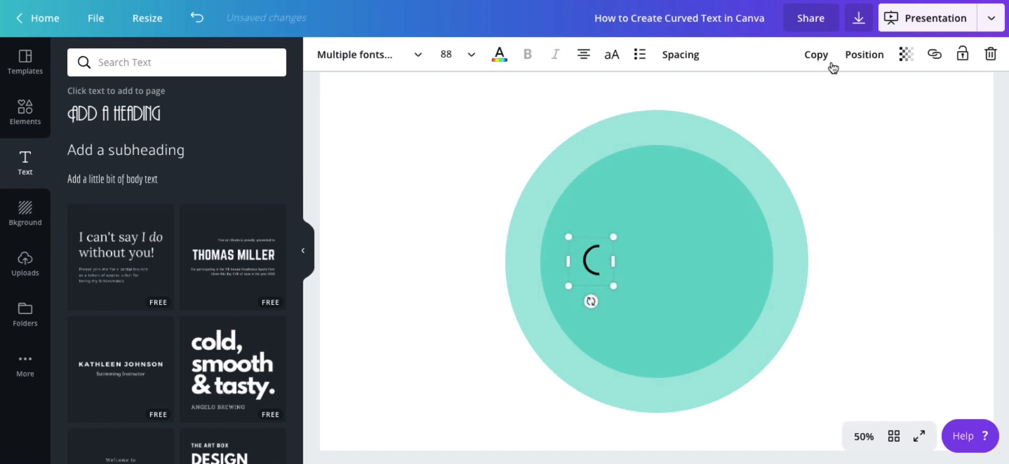
{"action": "left_click", "coordinate": [816, 55]}
{"action": "left_click_drag", "start_coordinate": [589, 273], "coordinate": [611, 272]}
{"action": "left_click", "coordinate": [611, 272]}
{"action": "key", "text": "Delete"}
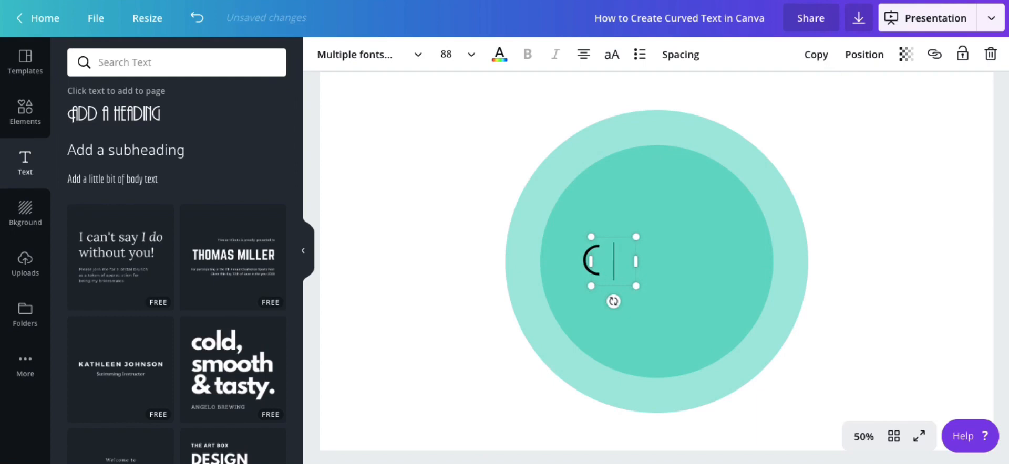
{"action": "type", "text": "A"}
{"action": "left_click", "coordinate": [682, 268]}
{"action": "left_click", "coordinate": [621, 263]}
Step: Copy the letter A, place the copy after it and change it to N
{"action": "left_click", "coordinate": [818, 56]}
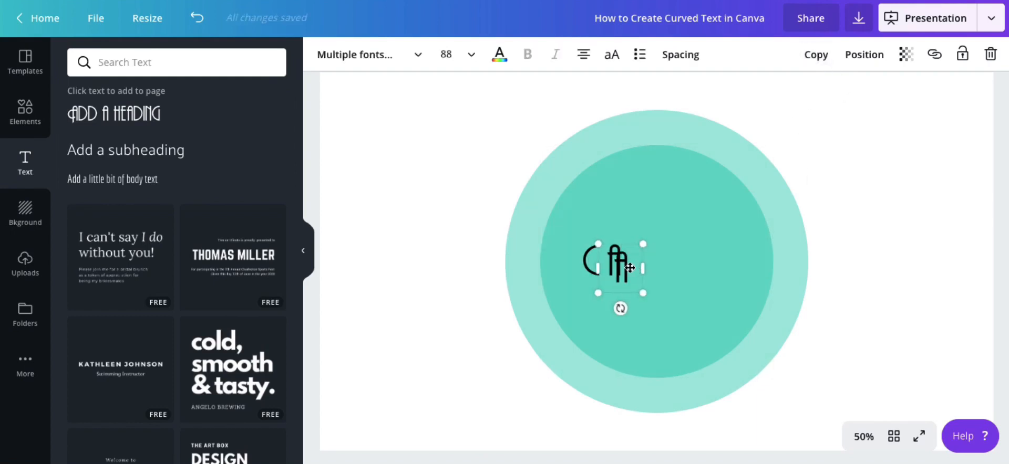
{"action": "left_click_drag", "start_coordinate": [652, 261], "coordinate": [647, 261]}
{"action": "double_click", "coordinate": [648, 260]}
{"action": "type", "text": "N"}
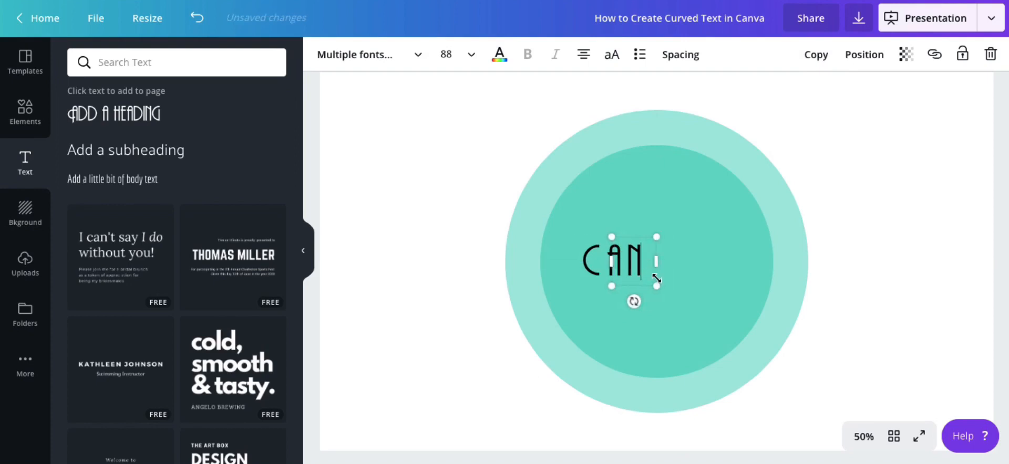
Step: Add separate V and A letters after CAN by copying, closely spaced to complete the word CANVA
{"action": "left_click", "coordinate": [816, 54]}
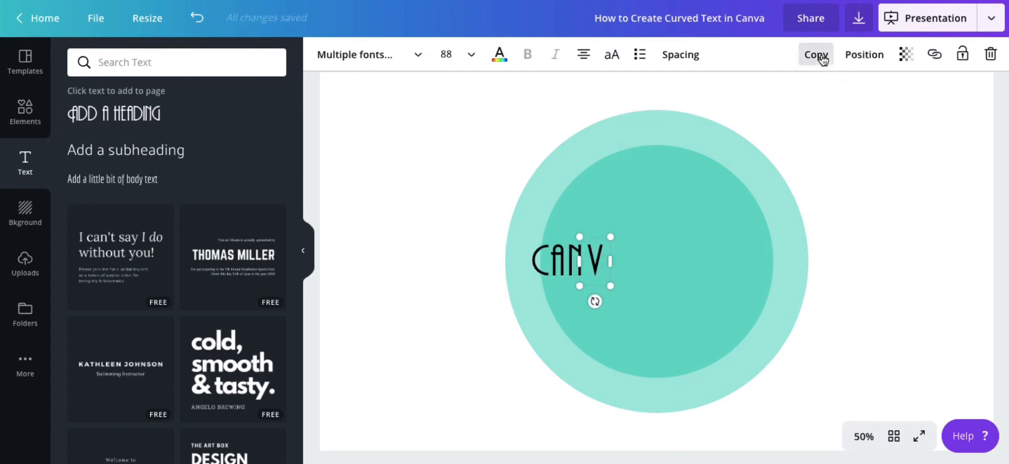
{"action": "left_click", "coordinate": [815, 53]}
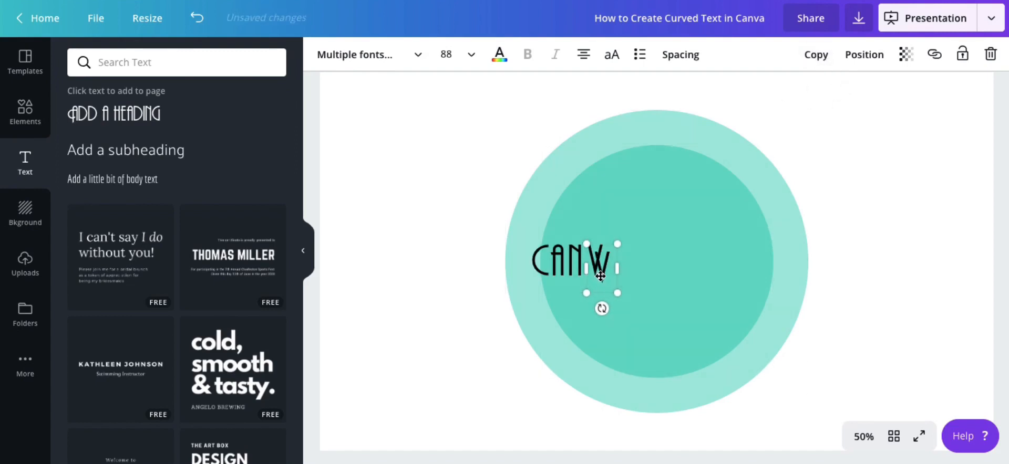
{"action": "left_click_drag", "start_coordinate": [600, 275], "coordinate": [620, 272]}
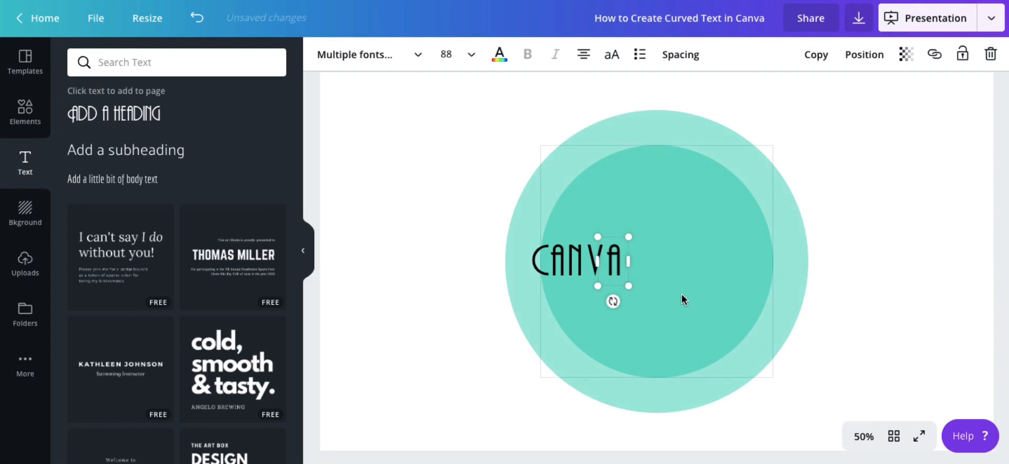
{"action": "left_click", "coordinate": [681, 294]}
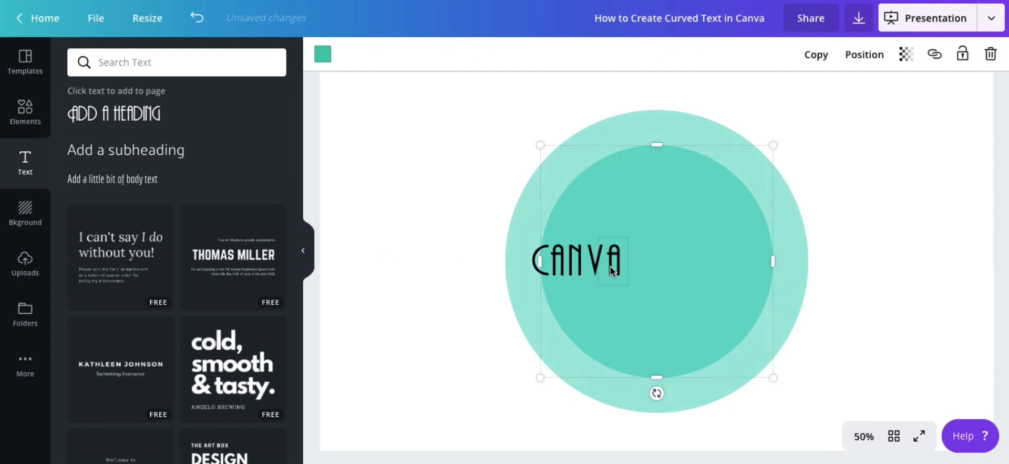
{"action": "left_click_drag", "start_coordinate": [611, 269], "coordinate": [608, 269]}
Step: Place a separate letter C one word space after CANVA to begin the second word
{"action": "left_click", "coordinate": [646, 278]}
{"action": "left_click", "coordinate": [593, 269]}
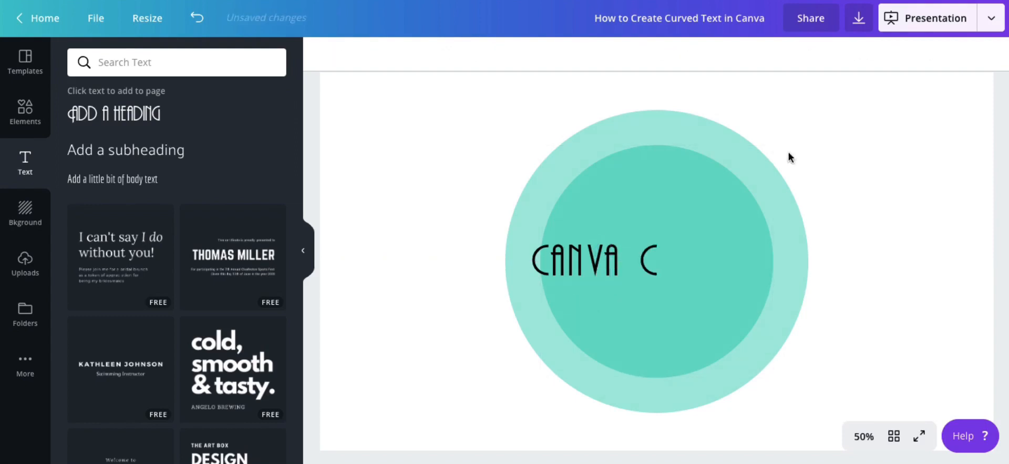
{"action": "left_click", "coordinate": [645, 262]}
{"action": "left_click", "coordinate": [662, 273]}
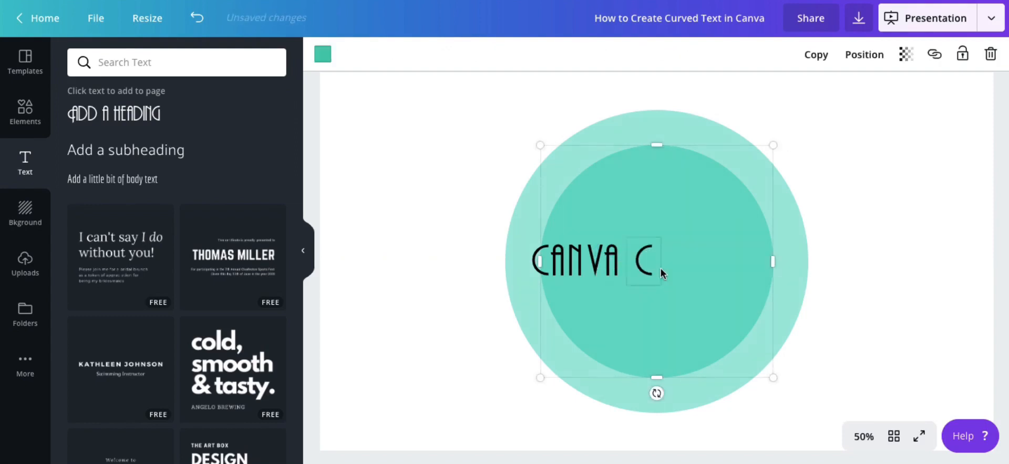
{"action": "left_click", "coordinate": [649, 267]}
Step: Duplicate the second C, place the copy after it and change it to U
{"action": "key", "text": "super+d"}
{"action": "left_click_drag", "start_coordinate": [658, 267], "coordinate": [802, 281]}
{"action": "double_click", "coordinate": [663, 267]}
{"action": "type", "text": "U"}
Step: Copy the letter U, place the copy next in line and change it to R
{"action": "left_click", "coordinate": [727, 279]}
{"action": "left_click", "coordinate": [727, 248]}
{"action": "left_click", "coordinate": [661, 268]}
{"action": "left_click", "coordinate": [812, 58]}
{"action": "double_click", "coordinate": [678, 262]}
{"action": "key", "text": "BackSpace"}
{"action": "type", "text": "R"}
Step: Add separate V and E letters after the R using copies of the previous letter
{"action": "left_click", "coordinate": [812, 56]}
{"action": "double_click", "coordinate": [702, 265]}
{"action": "type", "text": "W"}
{"action": "double_click", "coordinate": [716, 274]}
{"action": "type", "text": "E"}
Step: Copy the letter E, place the copy after it and change it to D to finish the word CURVED
{"action": "left_click", "coordinate": [647, 309]}
{"action": "left_click", "coordinate": [718, 260]}
{"action": "left_click", "coordinate": [816, 55]}
{"action": "double_click", "coordinate": [733, 263]}
{"action": "type", "text": "D"}
Step: Start the third word after a word space with separate copied letters T and E
{"action": "left_click", "coordinate": [816, 55]}
{"action": "double_click", "coordinate": [757, 254]}
{"action": "type", "text": "T"}
{"action": "left_click", "coordinate": [821, 57]}
{"action": "double_click", "coordinate": [771, 266]}
{"action": "key", "text": "BackSpace"}
{"action": "type", "text": "E"}
Step: Add separate copied letters X and T to complete the word TEXT
{"action": "left_click", "coordinate": [816, 55]}
{"action": "double_click", "coordinate": [790, 262]}
{"action": "type", "text": "X"}
{"action": "left_click", "coordinate": [815, 55]}
{"action": "double_click", "coordinate": [802, 280]}
{"action": "type", "text": "T"}
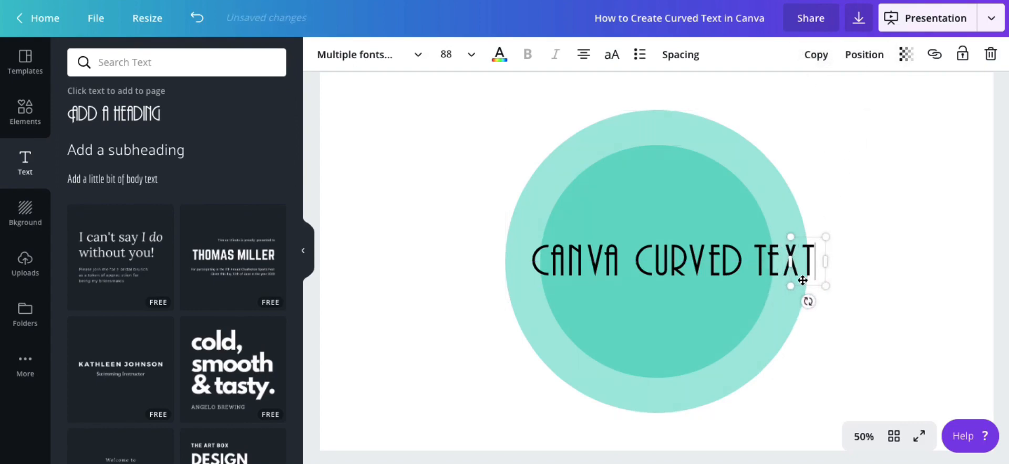
Step: Shift the outer circle slightly to centre it around the inner circle, and lock both circles in place
{"action": "left_click", "coordinate": [572, 289]}
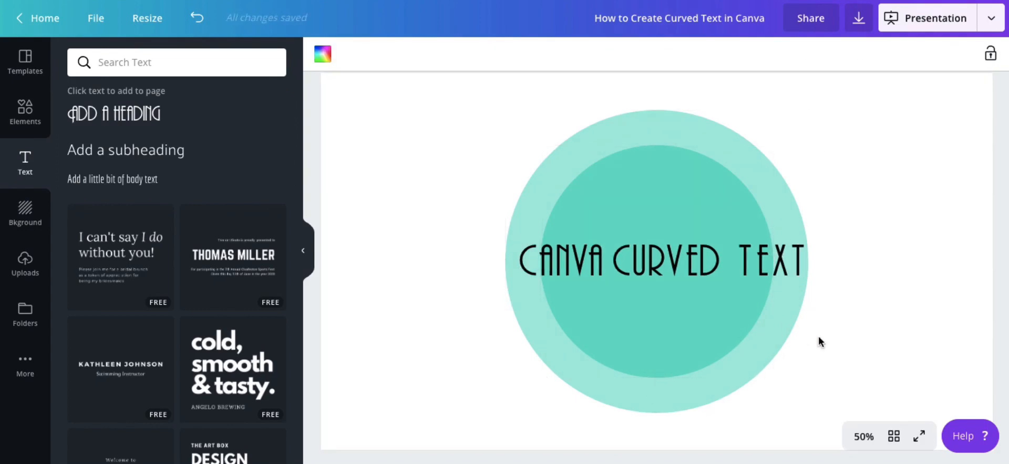
{"action": "left_click", "coordinate": [569, 166]}
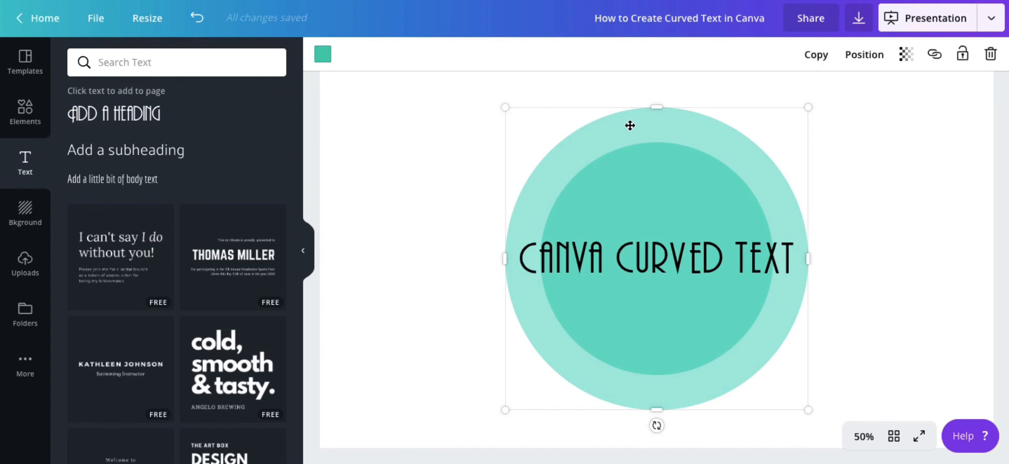
{"action": "left_click_drag", "start_coordinate": [649, 123], "coordinate": [633, 123]}
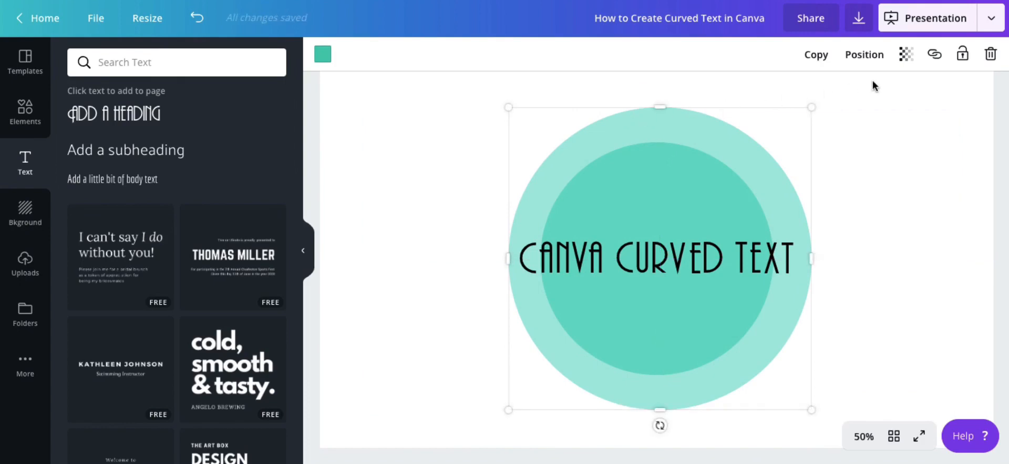
{"action": "left_click", "coordinate": [959, 62]}
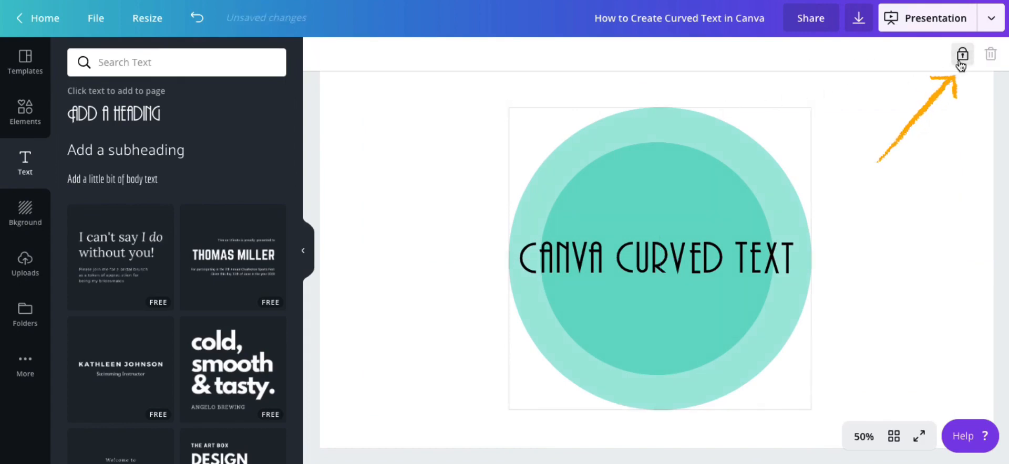
{"action": "left_click", "coordinate": [723, 183]}
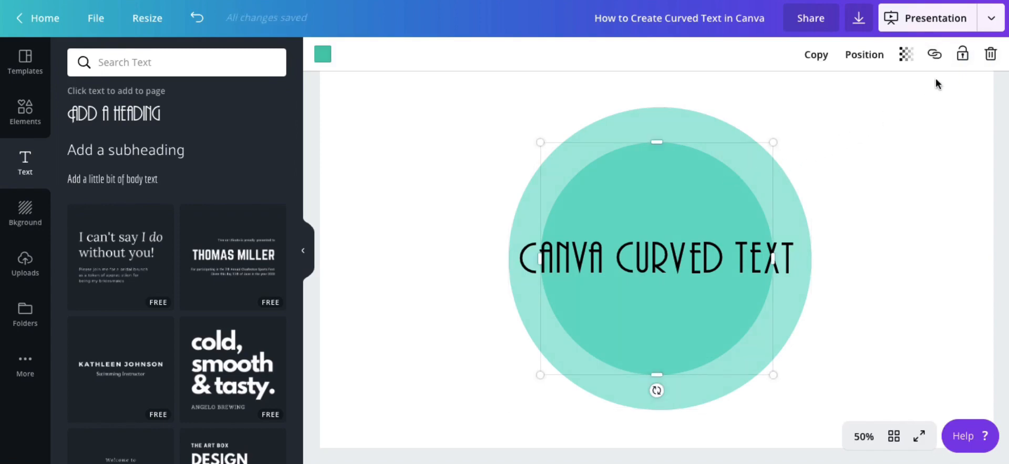
{"action": "left_click", "coordinate": [960, 62]}
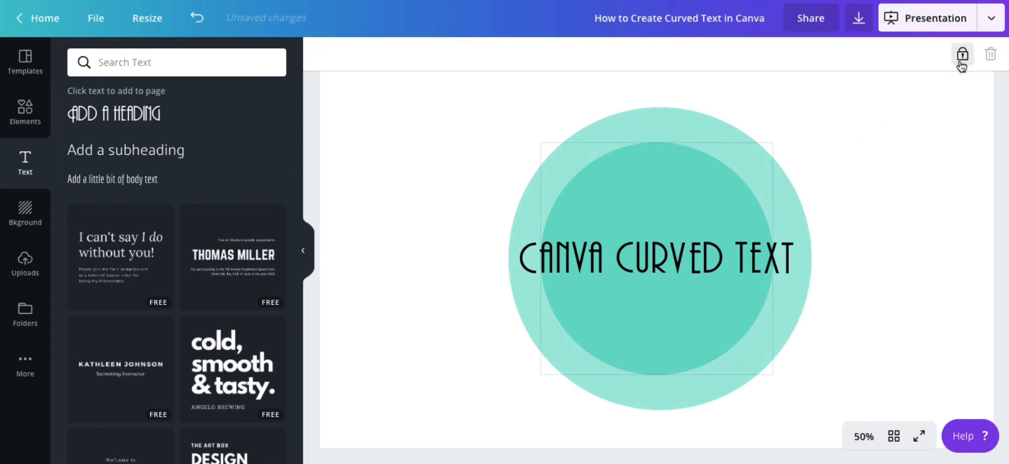
{"action": "left_click", "coordinate": [856, 169]}
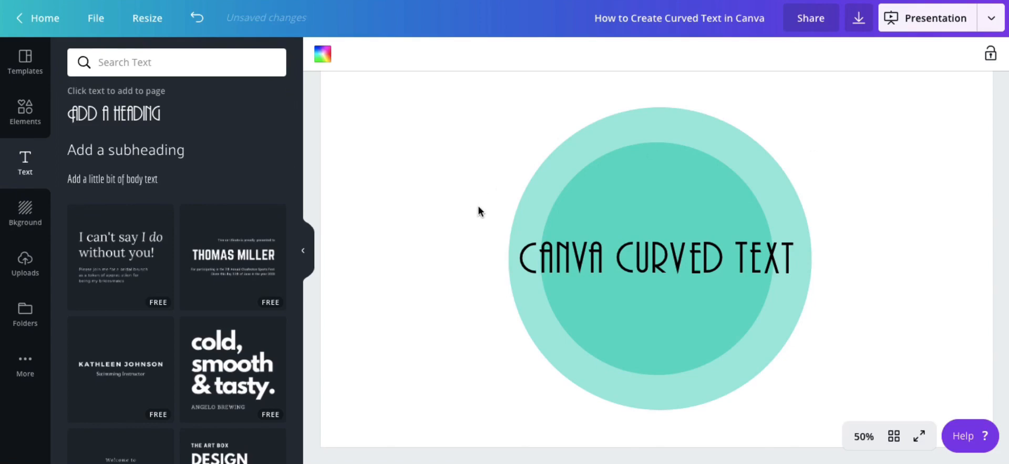
Step: Select all the letters together and shift the whole line slightly to the right
{"action": "left_click_drag", "start_coordinate": [478, 211], "coordinate": [837, 293]}
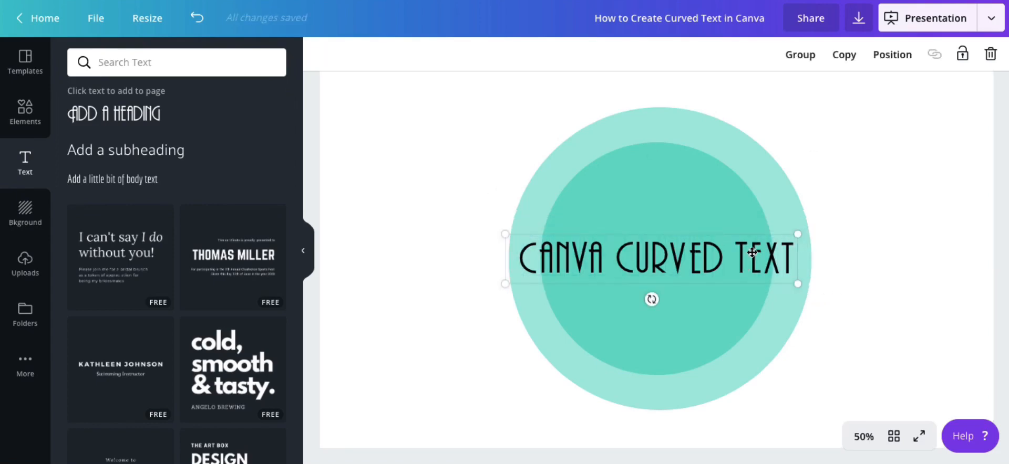
{"action": "mouse_move", "coordinate": [752, 253]}
{"action": "left_mouse_down"}
{"action": "mouse_move", "coordinate": [748, 180]}
{"action": "mouse_move", "coordinate": [718, 261]}
{"action": "mouse_move", "coordinate": [757, 252]}
{"action": "left_mouse_up"}
{"action": "left_click", "coordinate": [523, 273]}
Step: Move the first C slightly left onto the outer ring and rotate it a quarter turn counterclockwise
{"action": "left_click", "coordinate": [534, 270]}
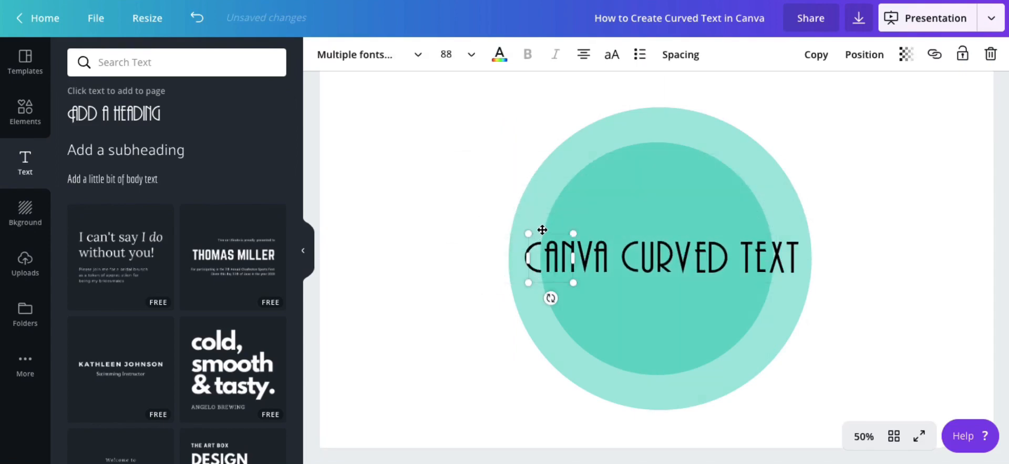
{"action": "mouse_move", "coordinate": [543, 231]}
{"action": "left_mouse_down"}
{"action": "mouse_move", "coordinate": [531, 230]}
{"action": "mouse_move", "coordinate": [540, 232]}
{"action": "left_mouse_up"}
{"action": "left_click", "coordinate": [864, 437]}
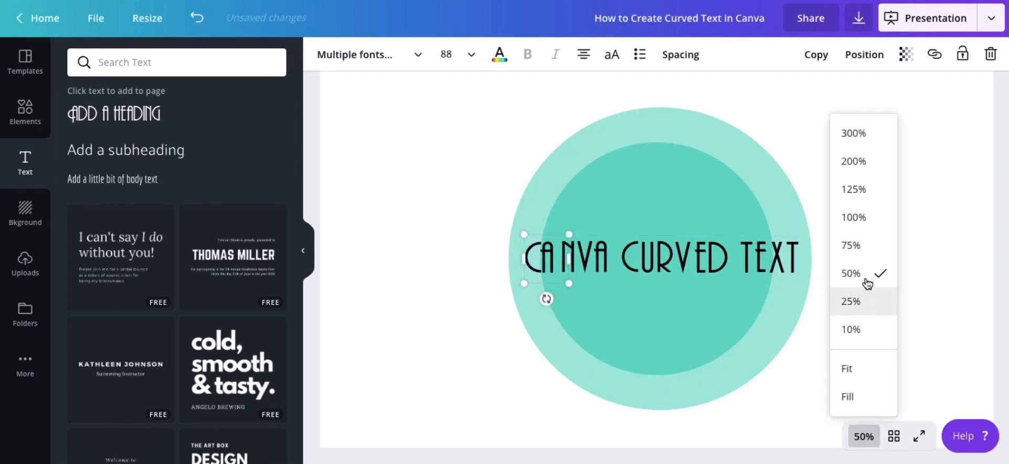
{"action": "left_click", "coordinate": [865, 247]}
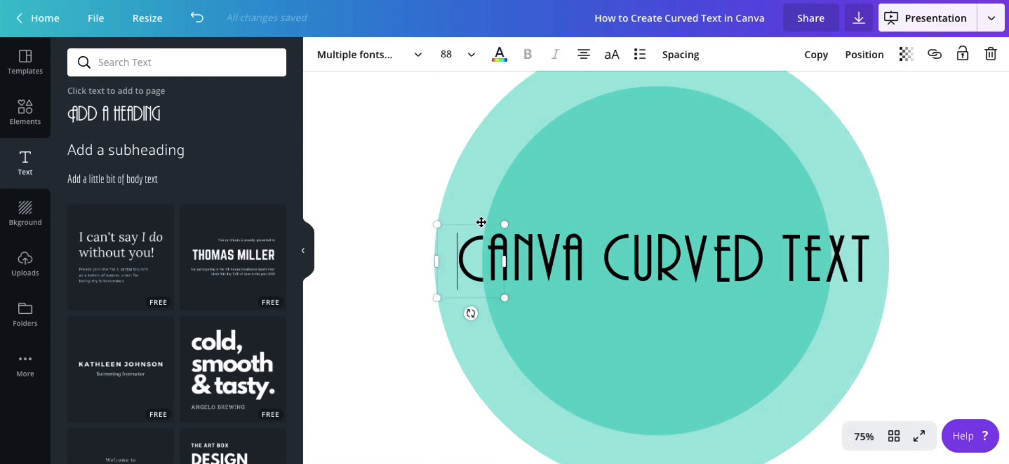
{"action": "mouse_move", "coordinate": [481, 222]}
{"action": "left_mouse_down"}
{"action": "mouse_move", "coordinate": [452, 221]}
{"action": "mouse_move", "coordinate": [477, 218]}
{"action": "left_mouse_up"}
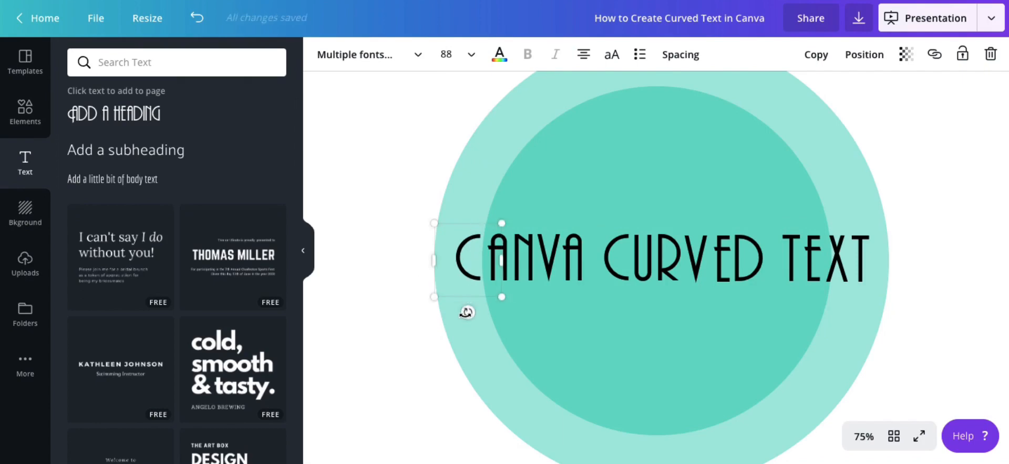
{"action": "left_click_drag", "start_coordinate": [469, 311], "coordinate": [506, 263]}
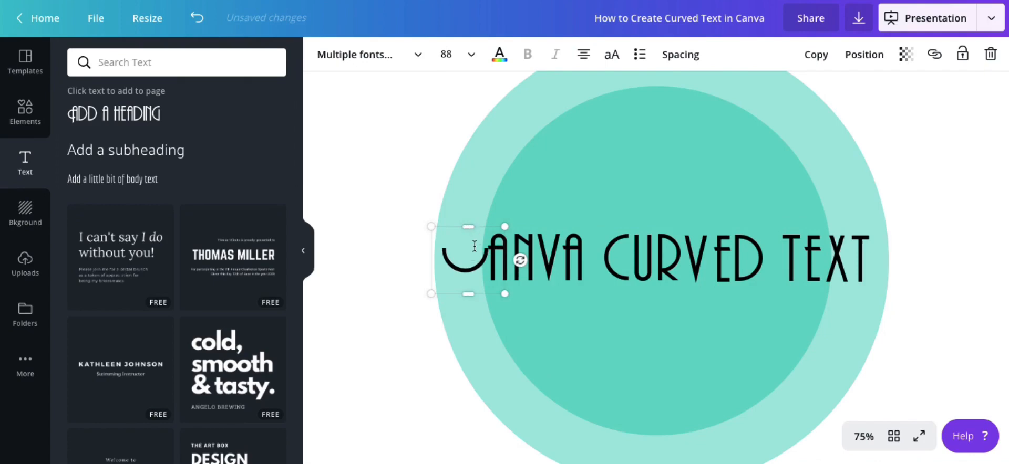
Step: Centre the rotated C across the width of the outer ring
{"action": "left_click", "coordinate": [862, 438]}
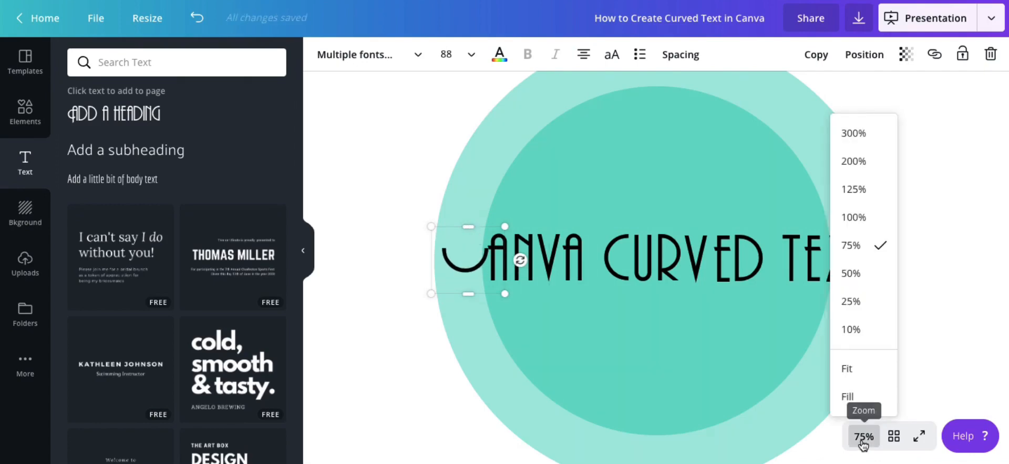
{"action": "left_click", "coordinate": [851, 217]}
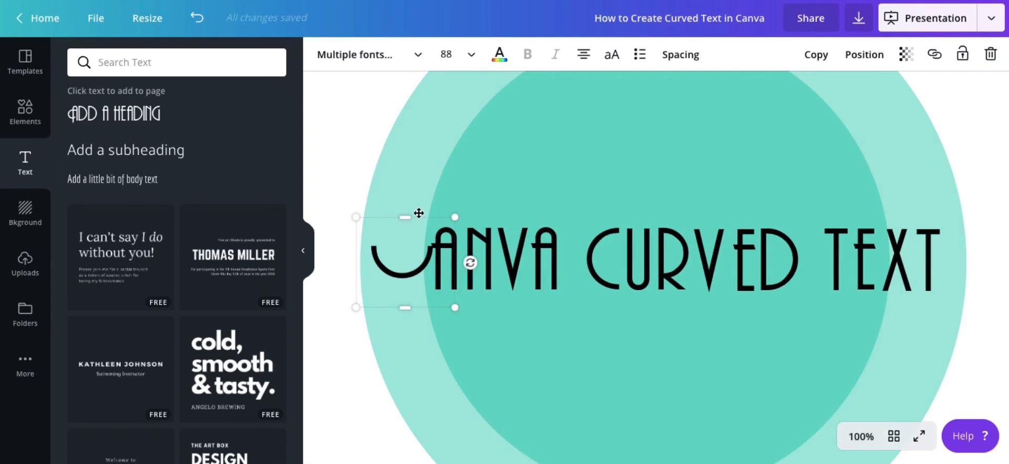
{"action": "left_click_drag", "start_coordinate": [419, 211], "coordinate": [412, 211]}
{"action": "left_click", "coordinate": [461, 309]}
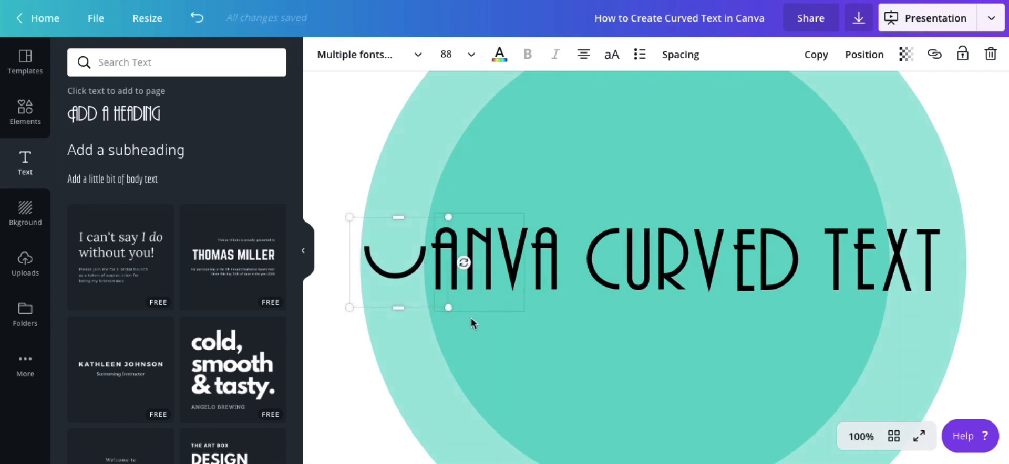
Step: Set the N aside and place the first A on the ring close above the C, rotated counterclockwise to follow the curve
{"action": "left_click_drag", "start_coordinate": [441, 280], "coordinate": [472, 373]}
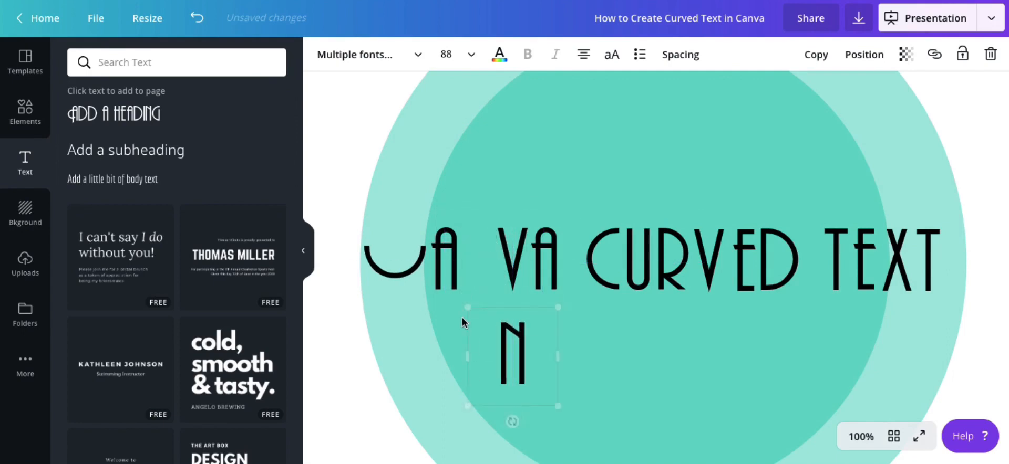
{"action": "left_click", "coordinate": [443, 268]}
{"action": "left_click_drag", "start_coordinate": [443, 268], "coordinate": [403, 208]}
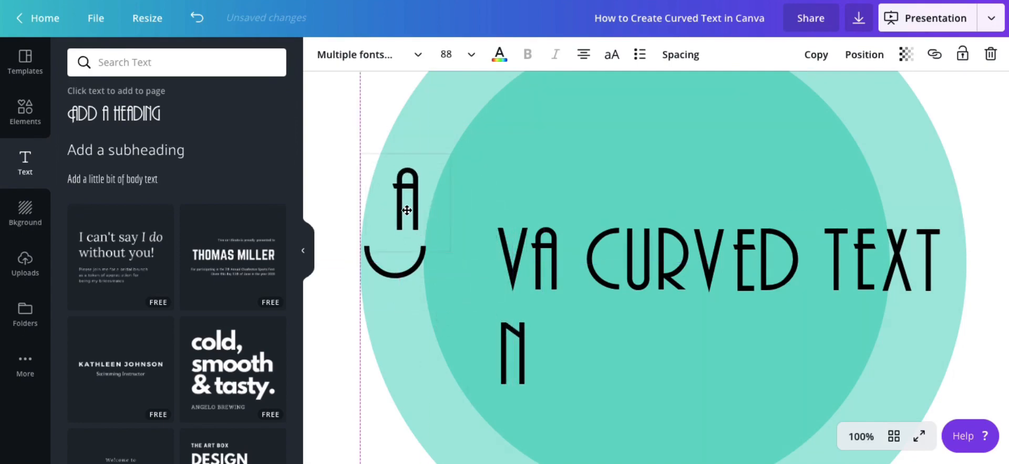
{"action": "left_click_drag", "start_coordinate": [405, 268], "coordinate": [465, 219]}
{"action": "double_click", "coordinate": [408, 213]}
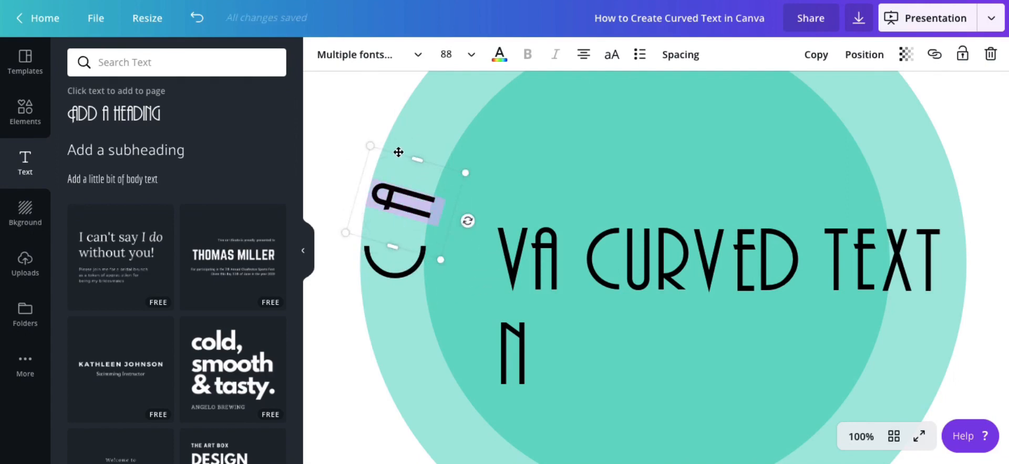
{"action": "left_click_drag", "start_coordinate": [415, 159], "coordinate": [407, 190]}
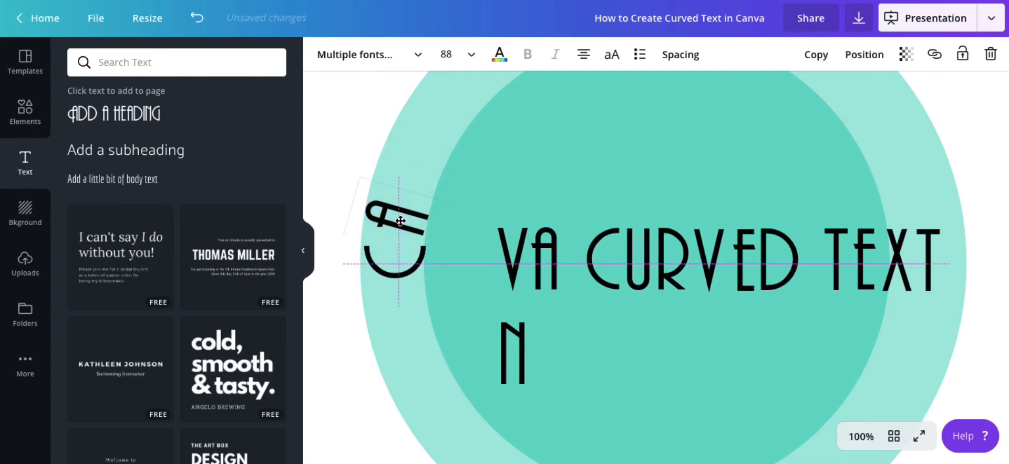
Step: Place the N on the ring just above the A and rotate it to -68°
{"action": "left_click_drag", "start_coordinate": [518, 368], "coordinate": [418, 173]}
{"action": "left_click_drag", "start_coordinate": [410, 224], "coordinate": [468, 183]}
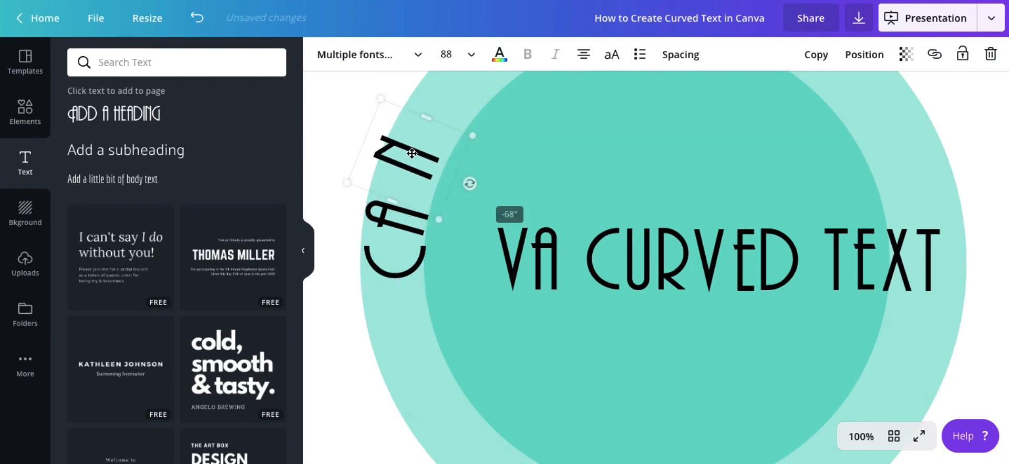
{"action": "left_click_drag", "start_coordinate": [410, 151], "coordinate": [410, 169]}
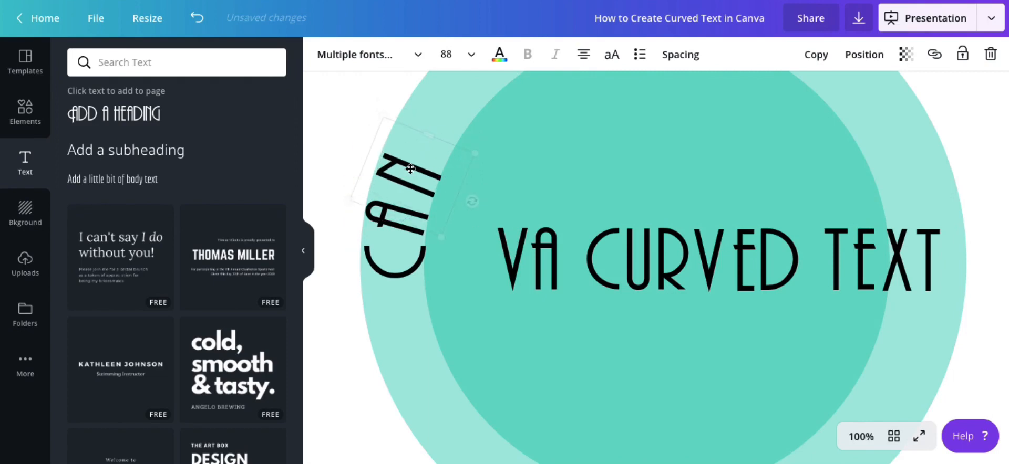
Step: Fine-tune the C's position and the first A's rotation so both letters sit evenly on the ring
{"action": "left_click", "coordinate": [852, 438]}
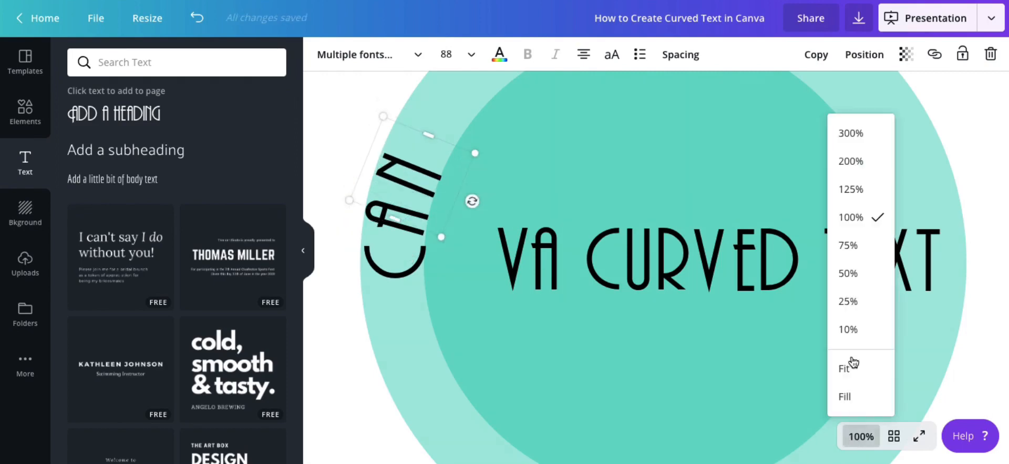
{"action": "left_click", "coordinate": [850, 189]}
{"action": "scroll", "coordinate": [476, 321], "scroll_direction": "left", "scroll_amount": 5}
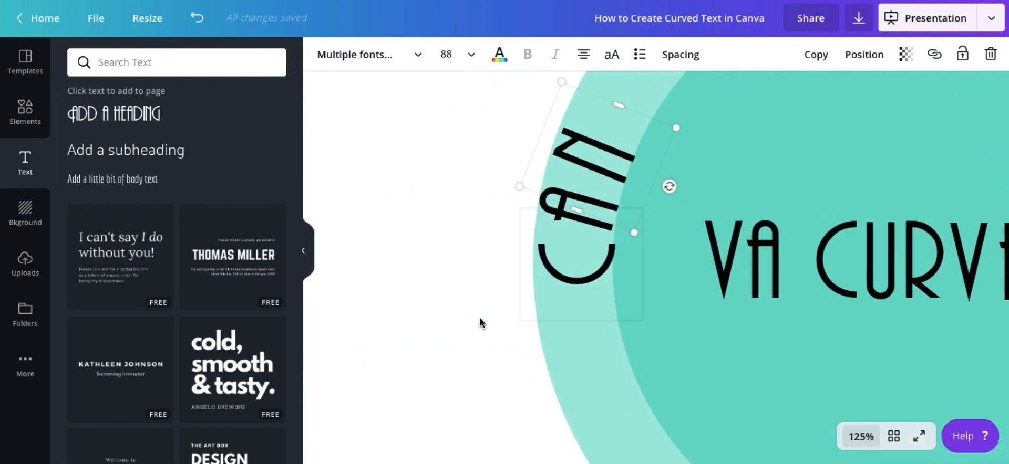
{"action": "left_click_drag", "start_coordinate": [620, 280], "coordinate": [619, 280]}
{"action": "left_click", "coordinate": [722, 288]}
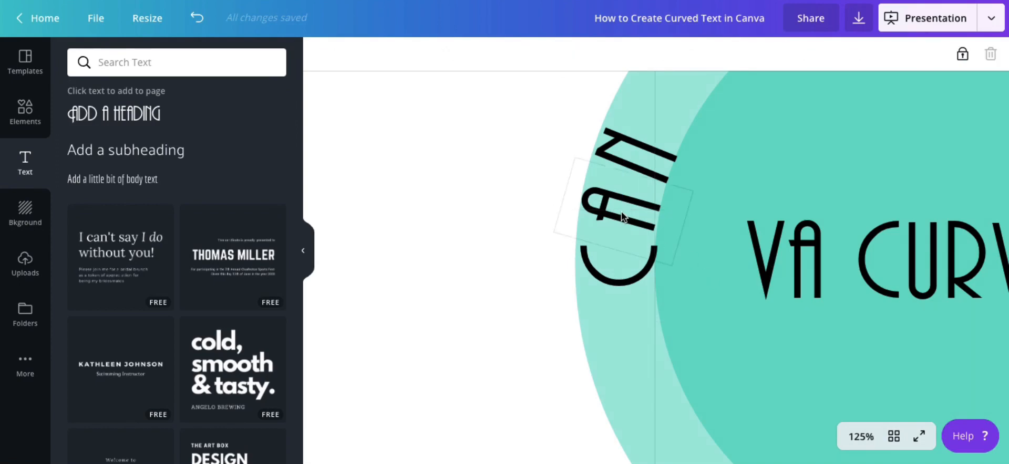
{"action": "left_click", "coordinate": [679, 225]}
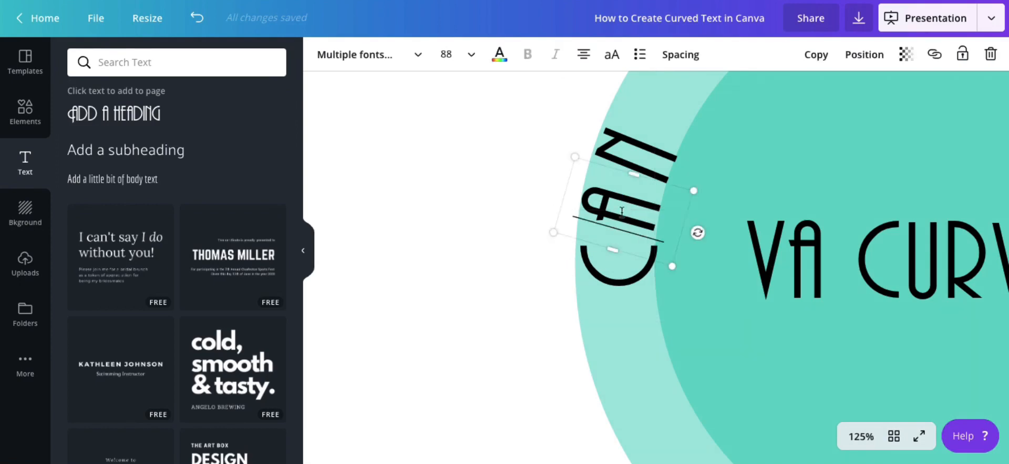
{"action": "left_click_drag", "start_coordinate": [695, 231], "coordinate": [696, 230]}
{"action": "left_click", "coordinate": [704, 226]}
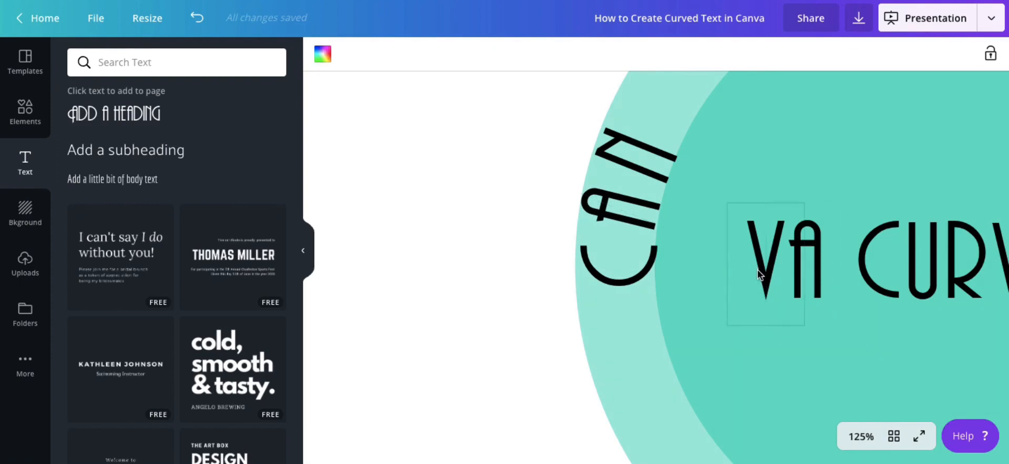
Step: Place the V on the ring above the N, rotate it to -58° and close the gap between them
{"action": "left_click_drag", "start_coordinate": [754, 266], "coordinate": [661, 108]}
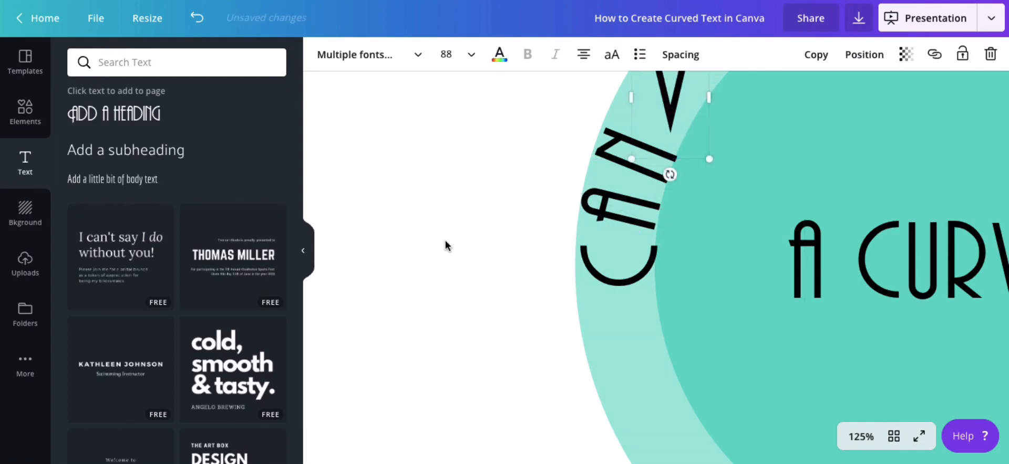
{"action": "scroll", "coordinate": [445, 244], "scroll_direction": "up", "scroll_amount": 2}
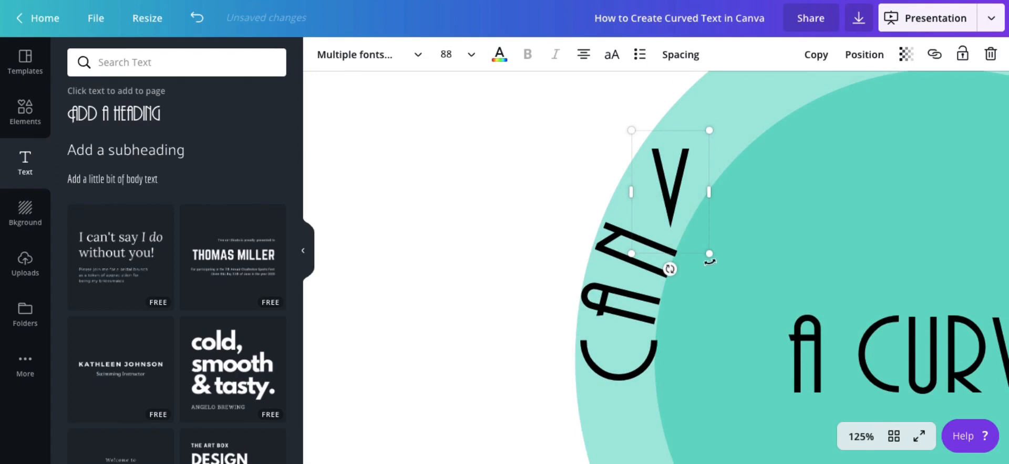
{"action": "left_click_drag", "start_coordinate": [710, 261], "coordinate": [739, 234]}
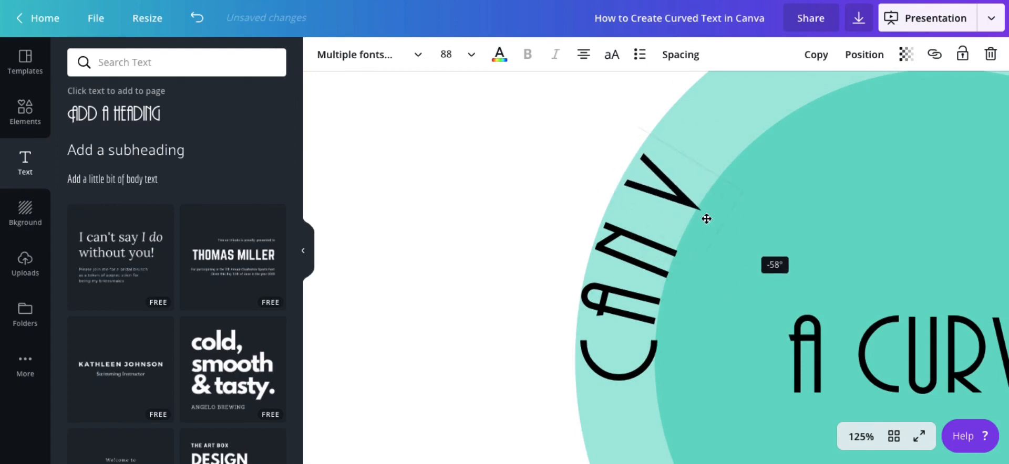
{"action": "left_click_drag", "start_coordinate": [669, 187], "coordinate": [661, 220]}
Step: Place the last A of CANVA on the ring after the V, rotated counterclockwise to follow the curve
{"action": "left_click_drag", "start_coordinate": [808, 399], "coordinate": [691, 188]}
{"action": "scroll", "coordinate": [692, 226], "scroll_direction": "up", "scroll_amount": 1}
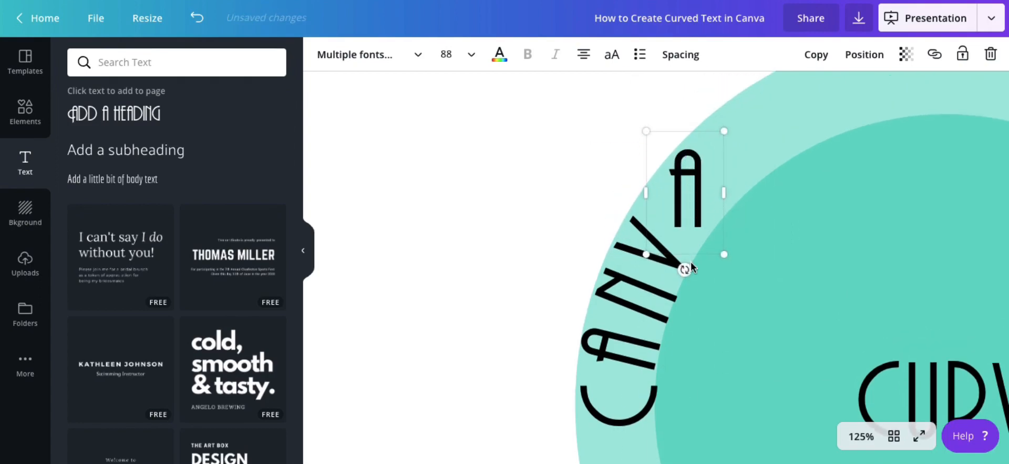
{"action": "left_click_drag", "start_coordinate": [685, 270], "coordinate": [743, 239]}
{"action": "left_click_drag", "start_coordinate": [692, 193], "coordinate": [685, 218]}
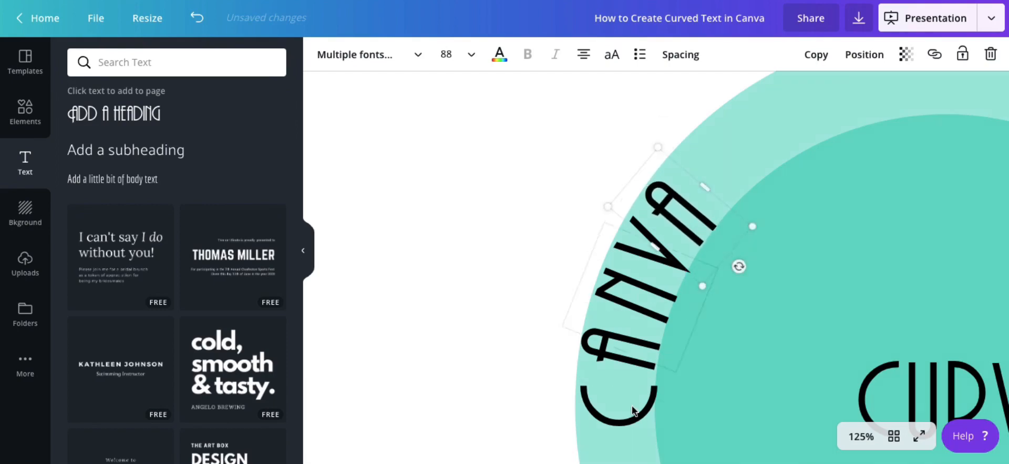
Step: Even out the letter spacing of the curved word CANVA by nudging its letters along the ring
{"action": "left_click_drag", "start_coordinate": [624, 413], "coordinate": [624, 408]}
{"action": "left_click_drag", "start_coordinate": [642, 300], "coordinate": [642, 306]}
{"action": "left_click_drag", "start_coordinate": [656, 256], "coordinate": [650, 268]}
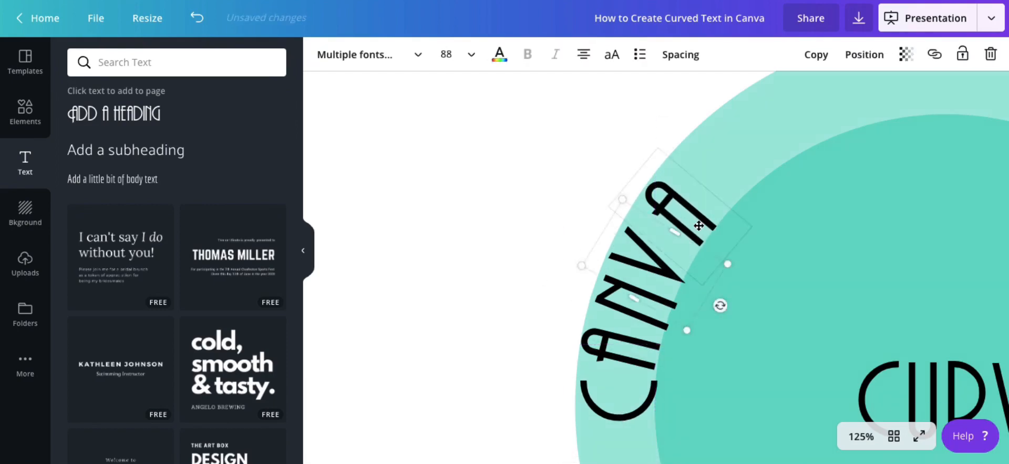
{"action": "left_click_drag", "start_coordinate": [698, 226], "coordinate": [692, 238]}
{"action": "left_click_drag", "start_coordinate": [733, 278], "coordinate": [732, 277]}
Step: Place the C of CURVED on the ring a word space after CANVA and rotate it counterclockwise to match the curve
{"action": "left_click", "coordinate": [861, 437]}
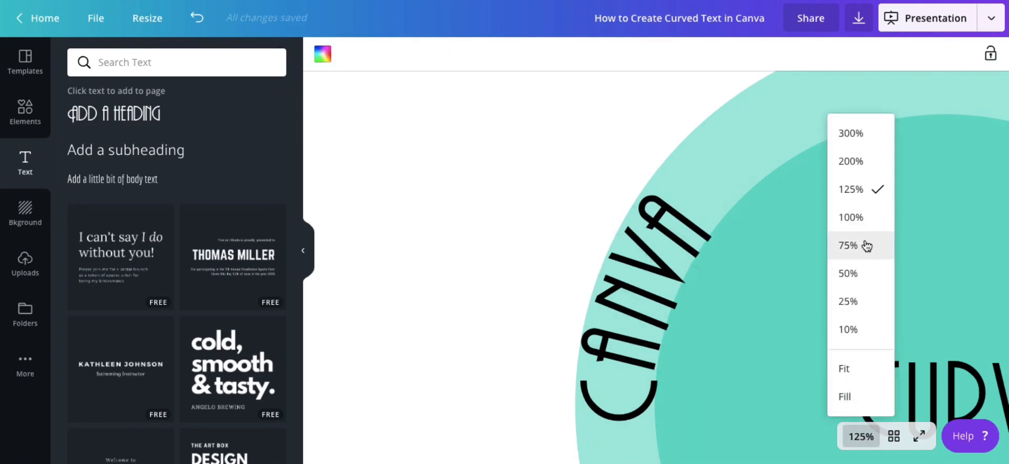
{"action": "left_click", "coordinate": [851, 273]}
{"action": "left_click", "coordinate": [630, 307]}
{"action": "left_click_drag", "start_coordinate": [626, 306], "coordinate": [576, 201]}
{"action": "left_click_drag", "start_coordinate": [581, 233], "coordinate": [603, 228]}
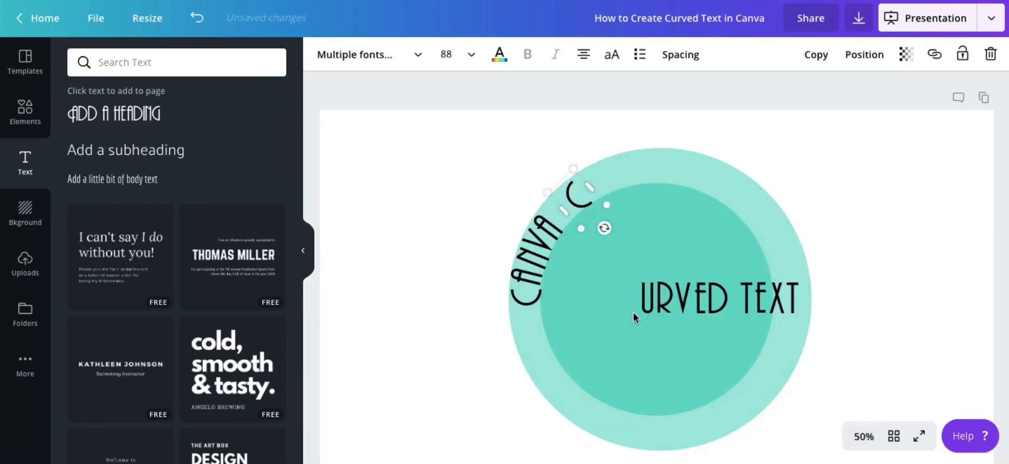
Step: Place the letters U, R, V, E and D of CURVED on the ring after its C, rotating the leading ones to follow the curve
{"action": "left_click_drag", "start_coordinate": [647, 311], "coordinate": [614, 218]}
{"action": "left_click_drag", "start_coordinate": [592, 190], "coordinate": [597, 193]}
{"action": "left_click", "coordinate": [648, 331]}
{"action": "left_click_drag", "start_coordinate": [663, 301], "coordinate": [616, 177]}
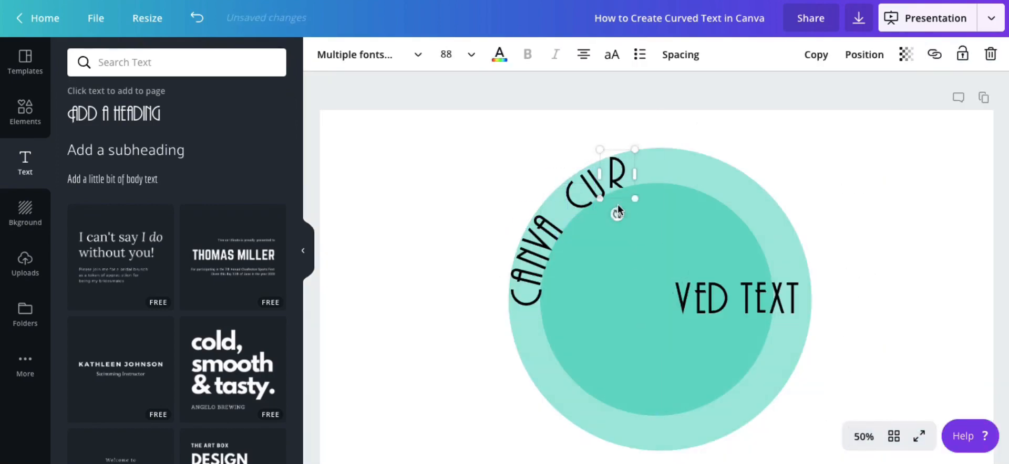
{"action": "left_click_drag", "start_coordinate": [617, 213], "coordinate": [632, 211]}
{"action": "left_click_drag", "start_coordinate": [683, 299], "coordinate": [655, 171]}
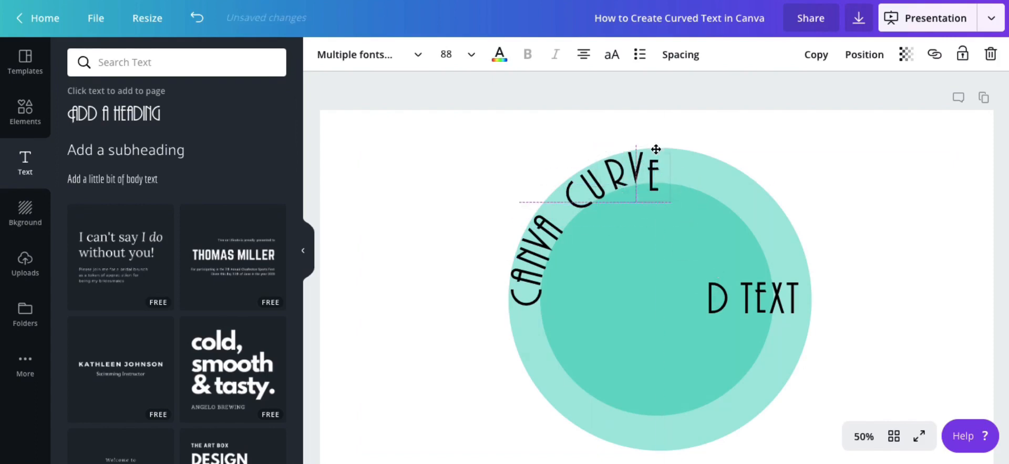
{"action": "left_click_drag", "start_coordinate": [717, 299], "coordinate": [680, 167]}
Step: Close the gaps before the R and V of CURVED and rotate the V to match the ring's curve
{"action": "left_click", "coordinate": [864, 436]}
{"action": "left_click", "coordinate": [851, 216]}
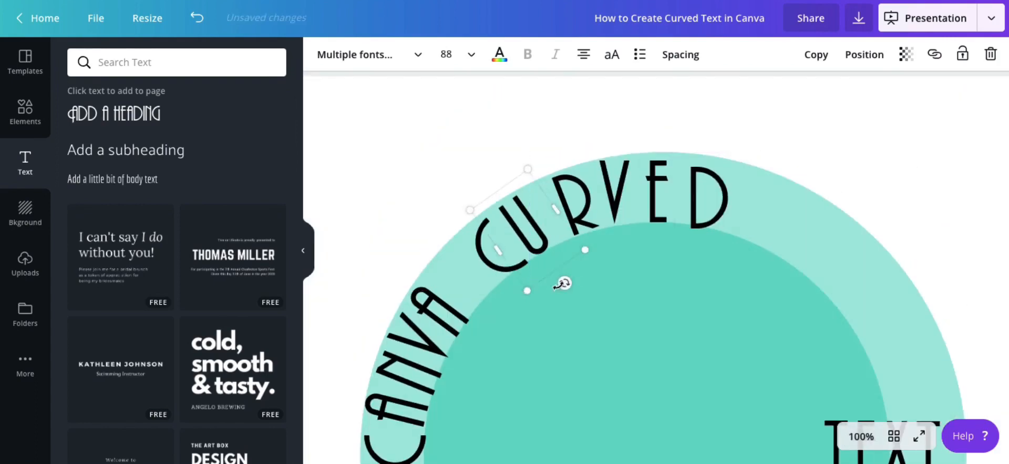
{"action": "left_click_drag", "start_coordinate": [569, 200], "coordinate": [554, 206]}
{"action": "left_click", "coordinate": [612, 203]}
{"action": "left_click_drag", "start_coordinate": [615, 260], "coordinate": [625, 263]}
{"action": "left_click_drag", "start_coordinate": [622, 140], "coordinate": [598, 147]}
Step: Rotate the E of CURVED slightly counterclockwise and move the E and D along the ring to complete the word
{"action": "left_click", "coordinate": [661, 148]}
{"action": "left_click_drag", "start_coordinate": [662, 143], "coordinate": [633, 146]}
{"action": "left_click_drag", "start_coordinate": [628, 262], "coordinate": [634, 263]}
{"action": "left_click_drag", "start_coordinate": [633, 151], "coordinate": [631, 149]}
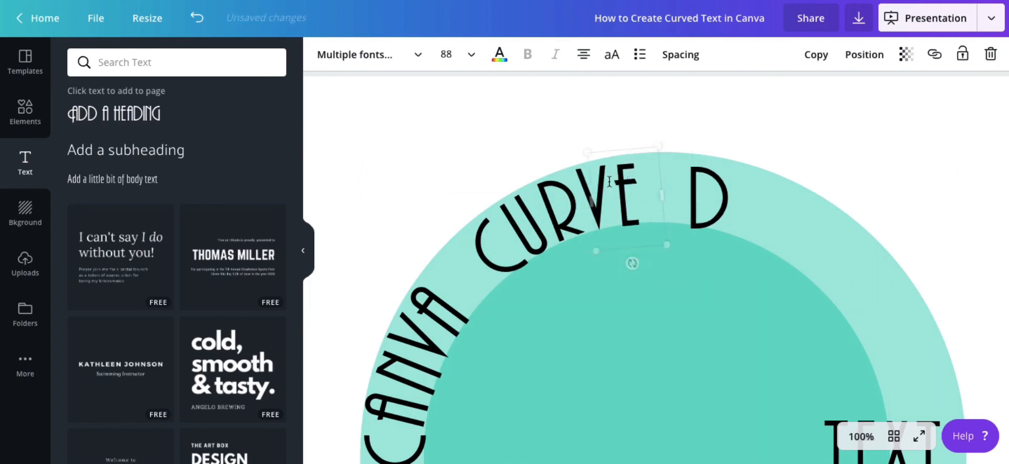
{"action": "left_click", "coordinate": [620, 271]}
{"action": "left_click", "coordinate": [597, 198]}
{"action": "left_click_drag", "start_coordinate": [715, 203], "coordinate": [678, 199]}
{"action": "left_click", "coordinate": [620, 279]}
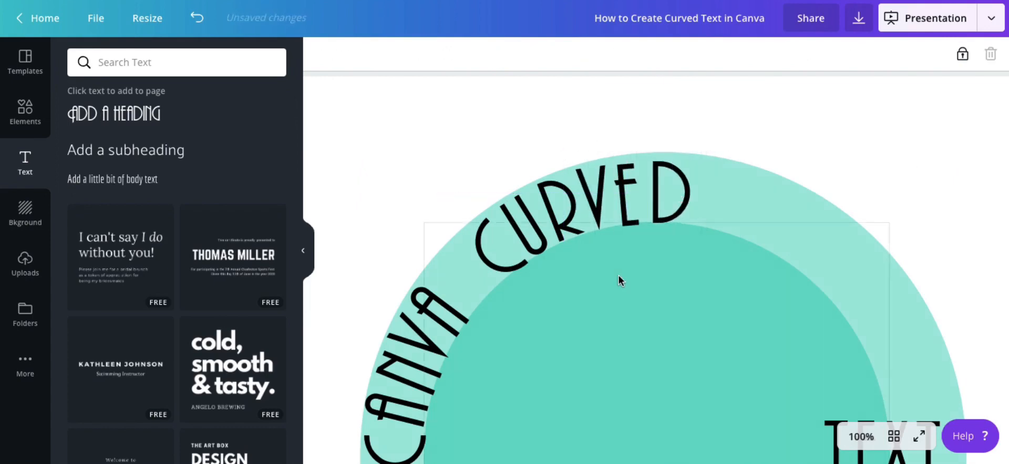
Step: Place the first T of TEXT on the ring a word space after CURVED and rotate it clockwise to follow the curve
{"action": "scroll", "coordinate": [620, 279], "scroll_direction": "down", "scroll_amount": 2}
{"action": "left_click_drag", "start_coordinate": [816, 305], "coordinate": [743, 67]}
{"action": "scroll", "coordinate": [752, 157], "scroll_direction": "up", "scroll_amount": 2}
{"action": "left_click_drag", "start_coordinate": [764, 245], "coordinate": [735, 239]}
{"action": "left_click_drag", "start_coordinate": [752, 180], "coordinate": [739, 171]}
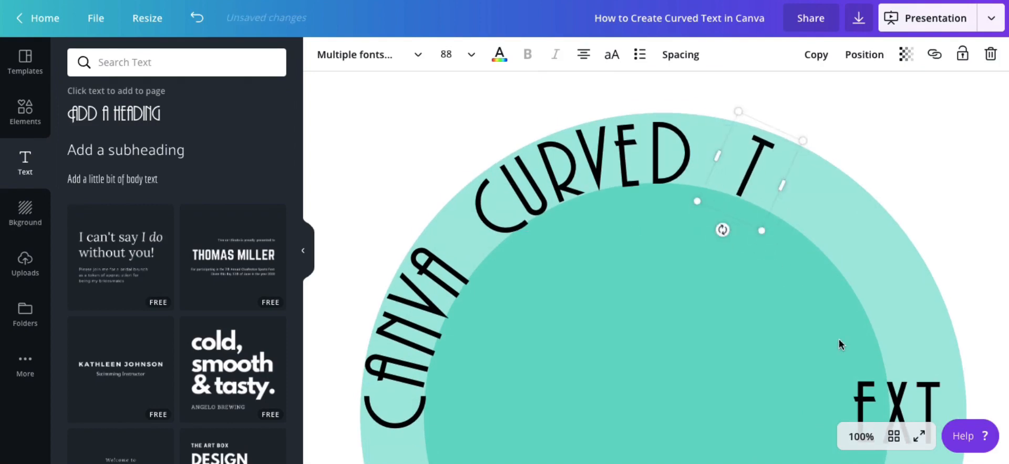
Step: Place the E and X of TEXT on the ring after the T, rotate both clockwise and close the gaps
{"action": "left_click_drag", "start_coordinate": [863, 391], "coordinate": [788, 166]}
{"action": "left_click_drag", "start_coordinate": [788, 255], "coordinate": [754, 245]}
{"action": "left_click_drag", "start_coordinate": [787, 197], "coordinate": [779, 193]}
{"action": "left_click_drag", "start_coordinate": [896, 388], "coordinate": [827, 183]}
{"action": "left_click_drag", "start_coordinate": [828, 276], "coordinate": [790, 263]}
{"action": "left_click_drag", "start_coordinate": [856, 173], "coordinate": [836, 166]}
Step: Place the last T of TEXT on the ring beside the X, rotated clockwise to match the curve
{"action": "scroll", "coordinate": [841, 173], "scroll_direction": "down", "scroll_amount": 1}
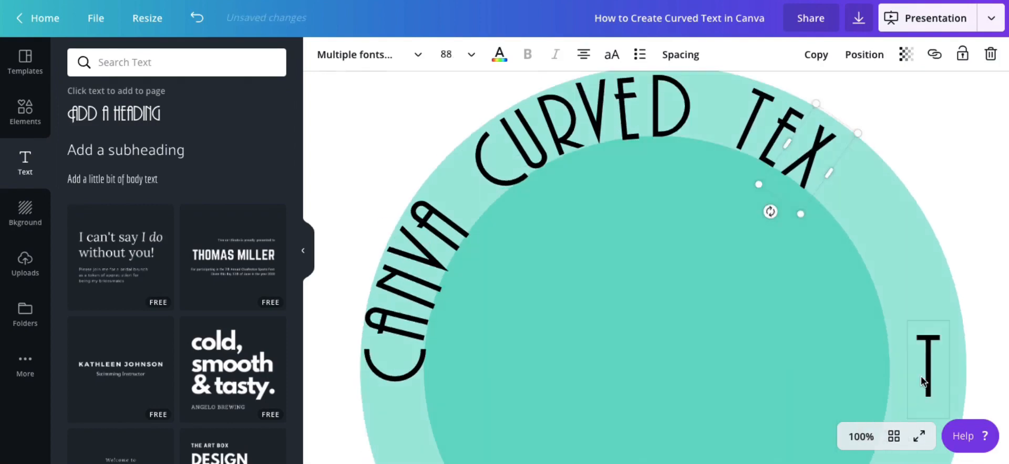
{"action": "left_click_drag", "start_coordinate": [923, 379], "coordinate": [848, 153]}
{"action": "left_click_drag", "start_coordinate": [844, 260], "coordinate": [800, 244]}
{"action": "left_click_drag", "start_coordinate": [876, 153], "coordinate": [864, 134]}
Step: Select all the curved letters, rotate them together clockwise and move them so the phrase is centered over the top of the ring
{"action": "left_click", "coordinate": [861, 437]}
{"action": "left_click", "coordinate": [848, 273]}
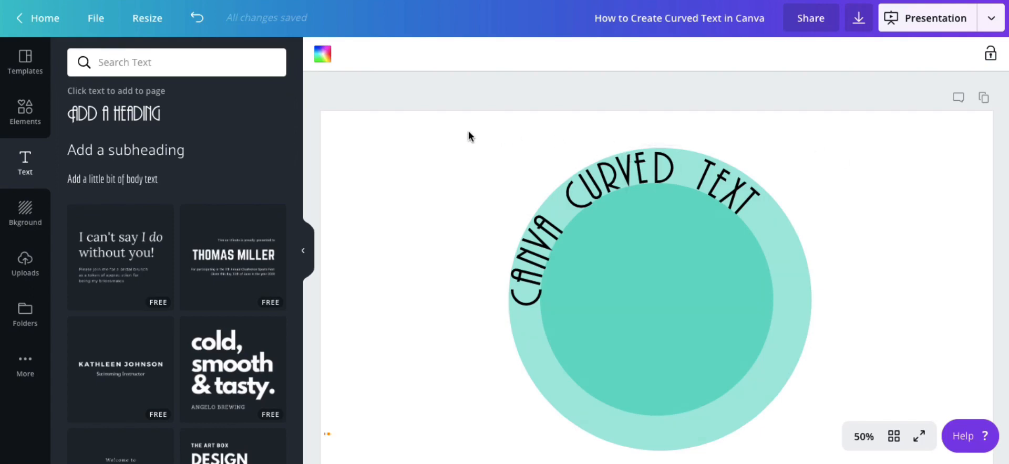
{"action": "left_click_drag", "start_coordinate": [468, 134], "coordinate": [812, 331]}
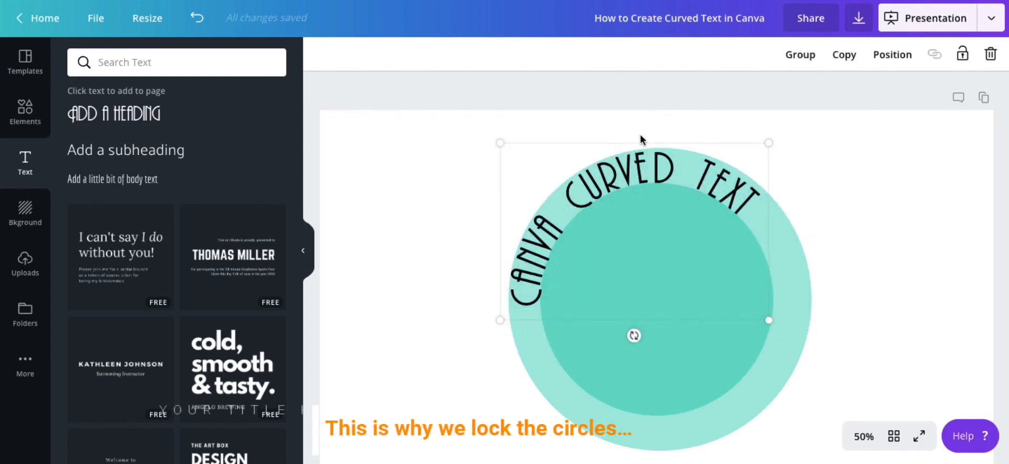
{"action": "left_click_drag", "start_coordinate": [641, 142], "coordinate": [677, 142]}
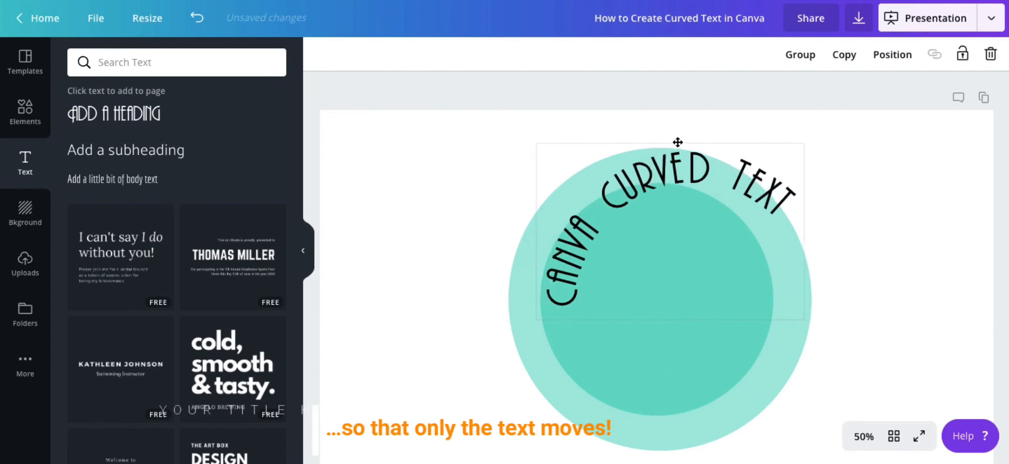
{"action": "left_click_drag", "start_coordinate": [647, 335], "coordinate": [629, 331]}
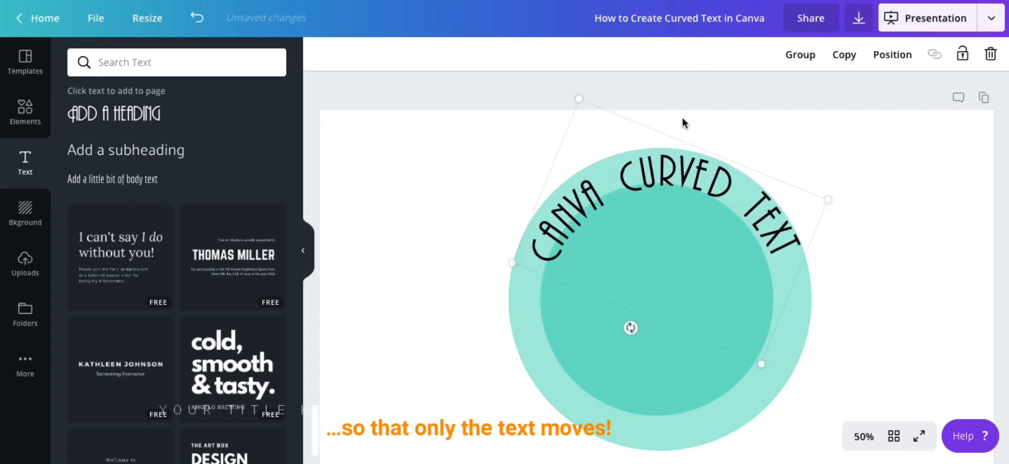
{"action": "left_click_drag", "start_coordinate": [684, 150], "coordinate": [670, 145]}
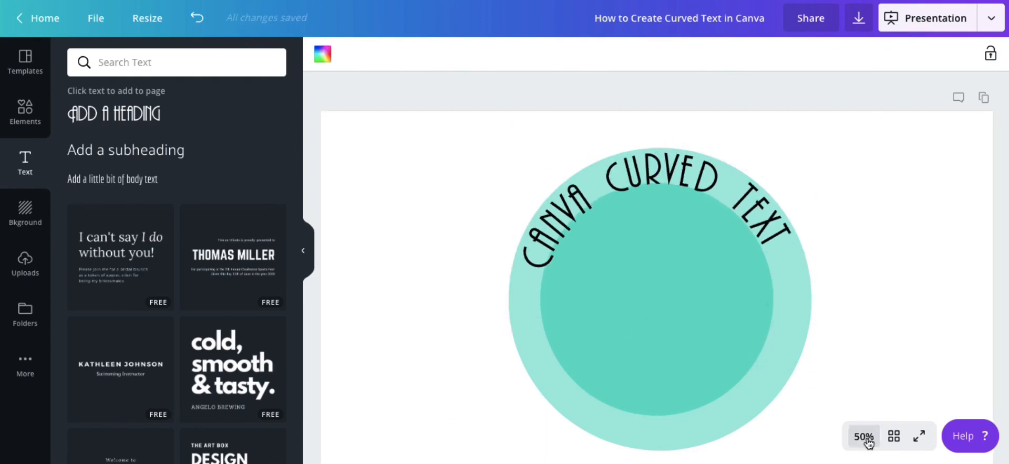
Step: Refine the placement of the CANVA letters, shifting them slightly outward so they sit evenly between the two circles
{"action": "left_click", "coordinate": [863, 437]}
{"action": "left_click", "coordinate": [855, 217]}
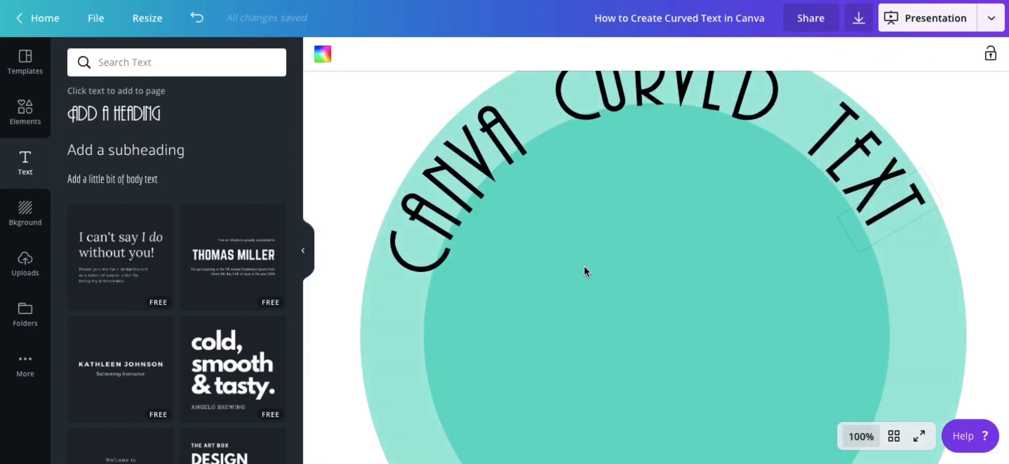
{"action": "left_click", "coordinate": [426, 267]}
{"action": "left_click_drag", "start_coordinate": [426, 267], "coordinate": [412, 269]}
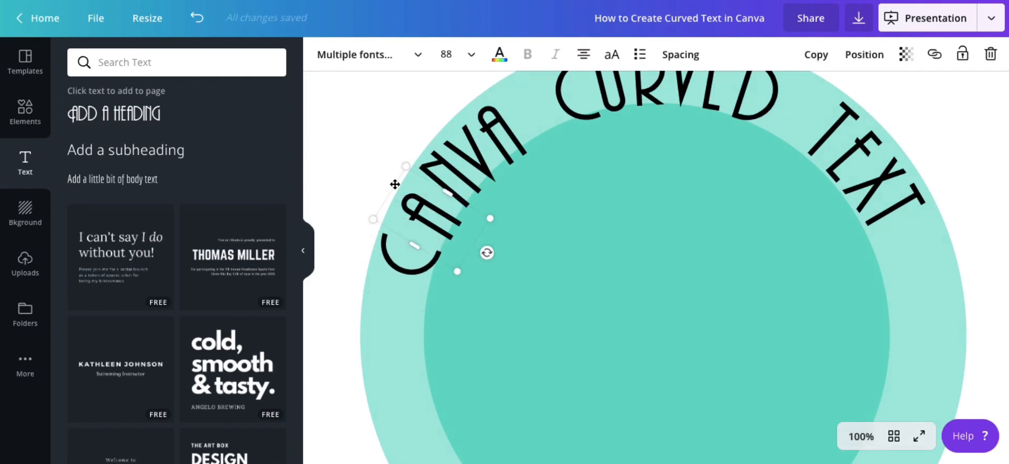
{"action": "left_click_drag", "start_coordinate": [394, 184], "coordinate": [387, 185]}
{"action": "left_click_drag", "start_coordinate": [455, 191], "coordinate": [450, 192]}
{"action": "left_click", "coordinate": [477, 167]}
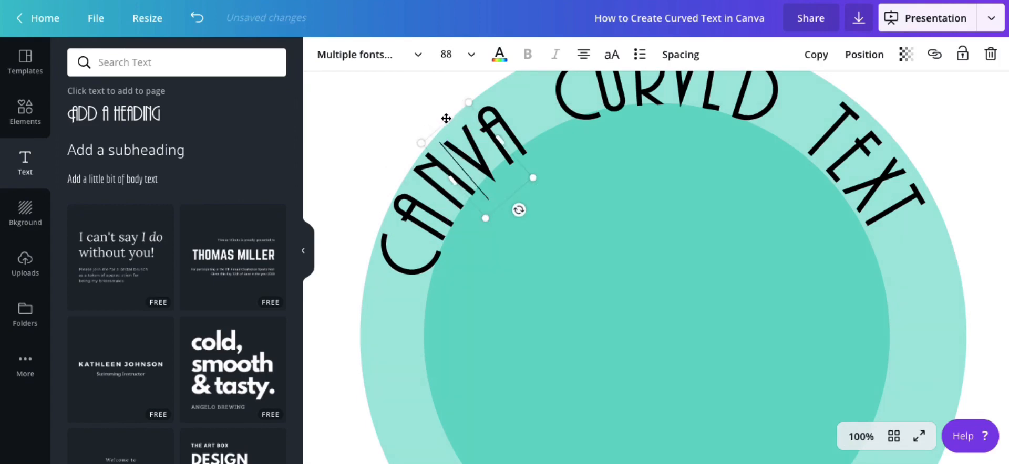
{"action": "left_click_drag", "start_coordinate": [446, 119], "coordinate": [441, 114]}
{"action": "left_click_drag", "start_coordinate": [510, 145], "coordinate": [502, 143]}
Step: Nudge the C of CURVED and the end of TEXT slightly to refine their alignment on the ring
{"action": "scroll", "coordinate": [614, 208], "scroll_direction": "up", "scroll_amount": 1}
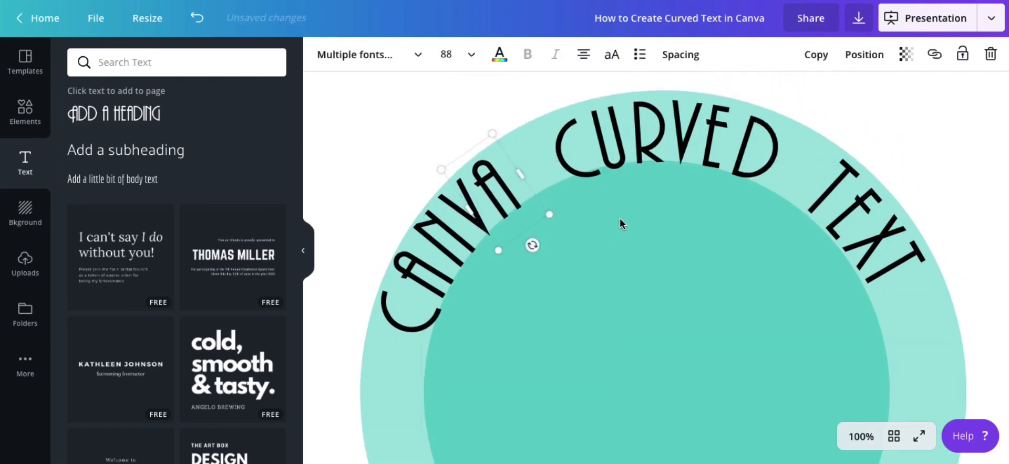
{"action": "left_click_drag", "start_coordinate": [579, 174], "coordinate": [579, 173]}
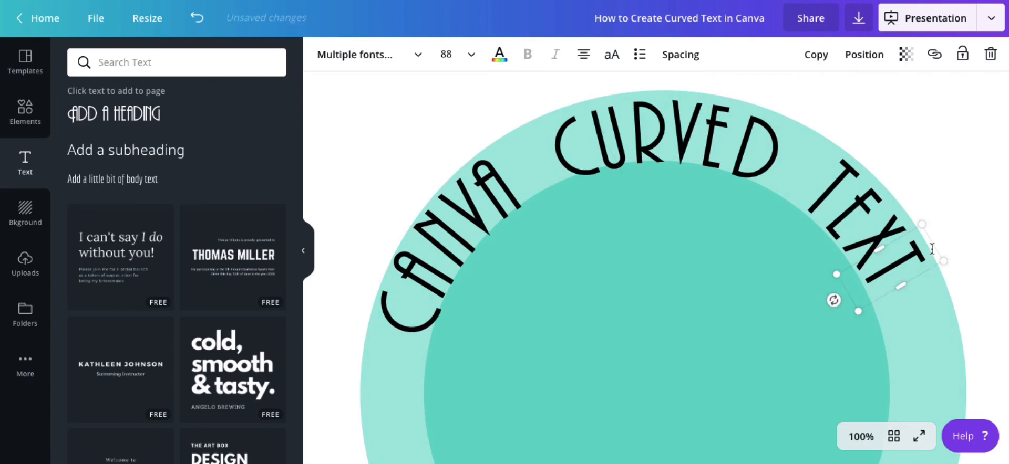
{"action": "left_click_drag", "start_coordinate": [888, 236], "coordinate": [887, 239]}
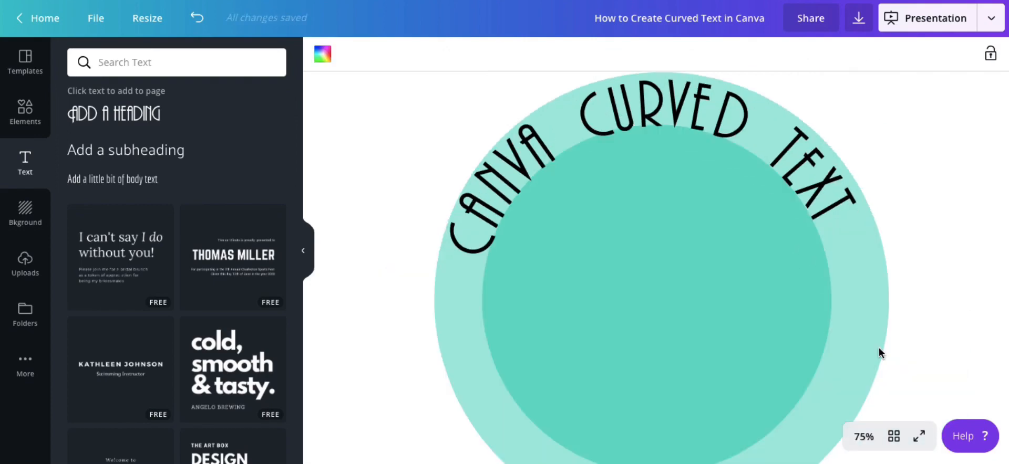
Step: Unlock the large outer circle and delete it
{"action": "left_click", "coordinate": [879, 348]}
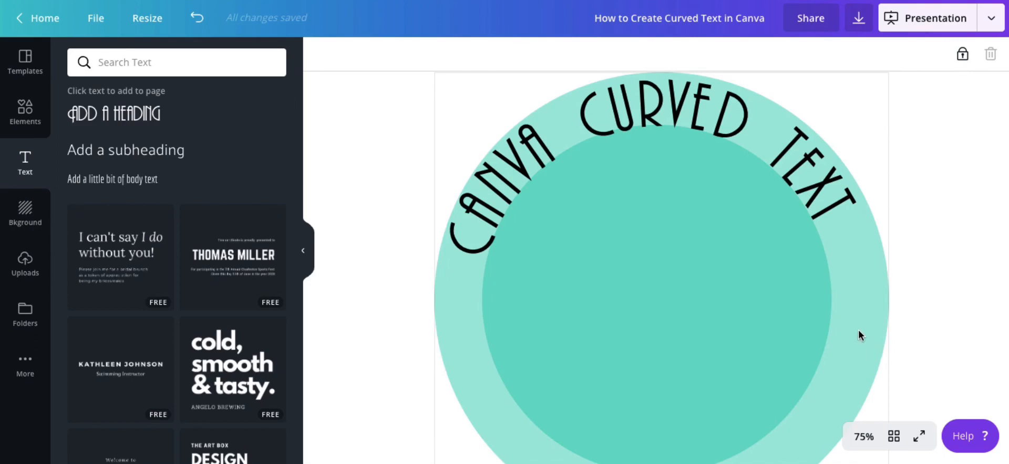
{"action": "left_click", "coordinate": [962, 55]}
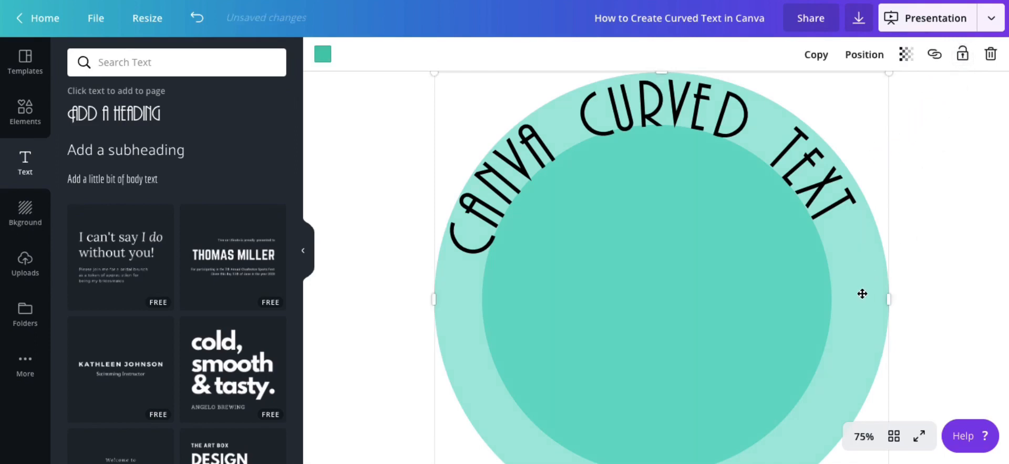
{"action": "key", "text": "Delete"}
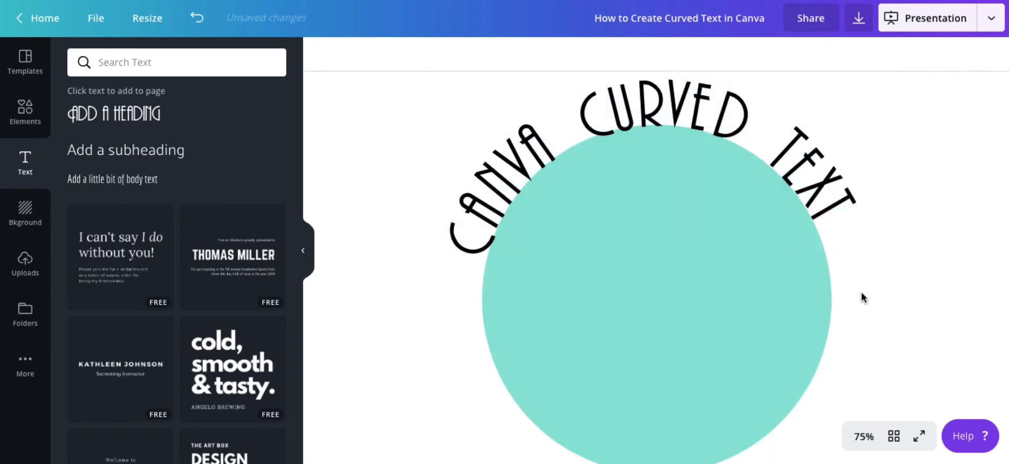
Step: Unlock the remaining circle, duplicate it and fit a slightly smaller copy concentrically inside it
{"action": "left_click", "coordinate": [790, 313]}
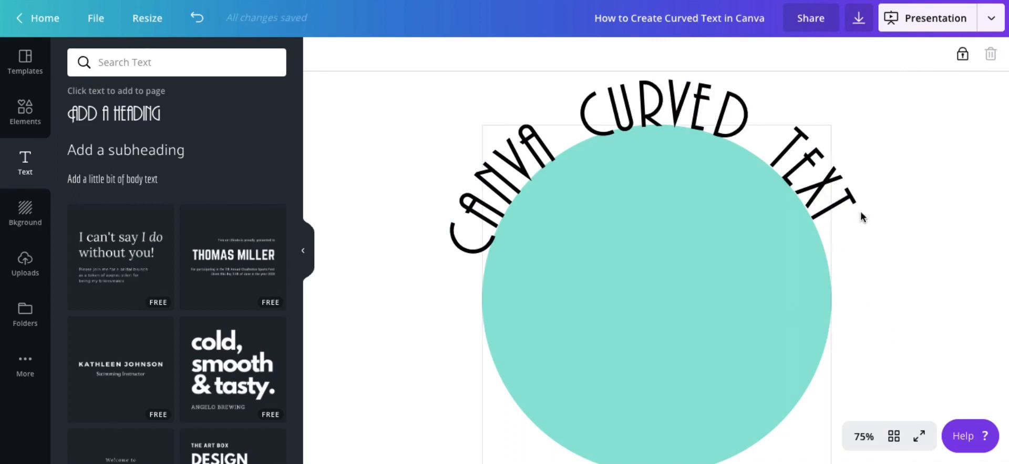
{"action": "left_click", "coordinate": [961, 61]}
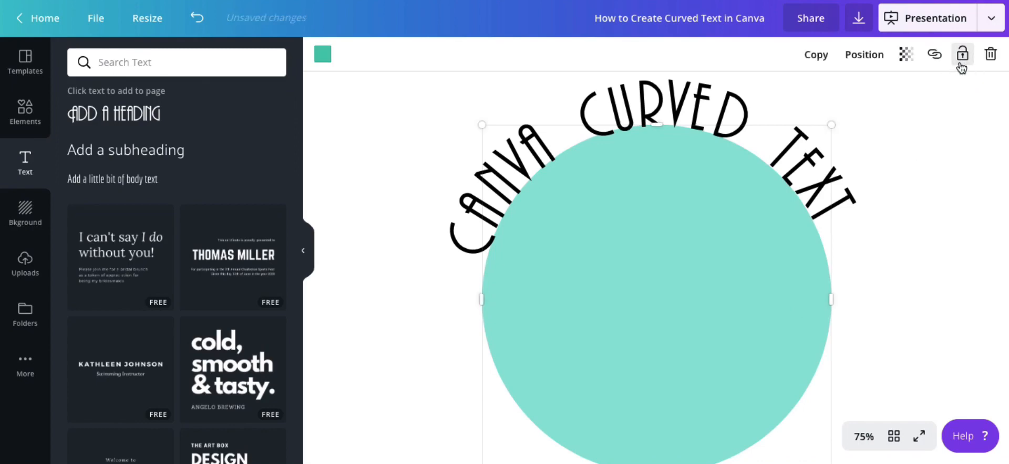
{"action": "left_click", "coordinate": [822, 61]}
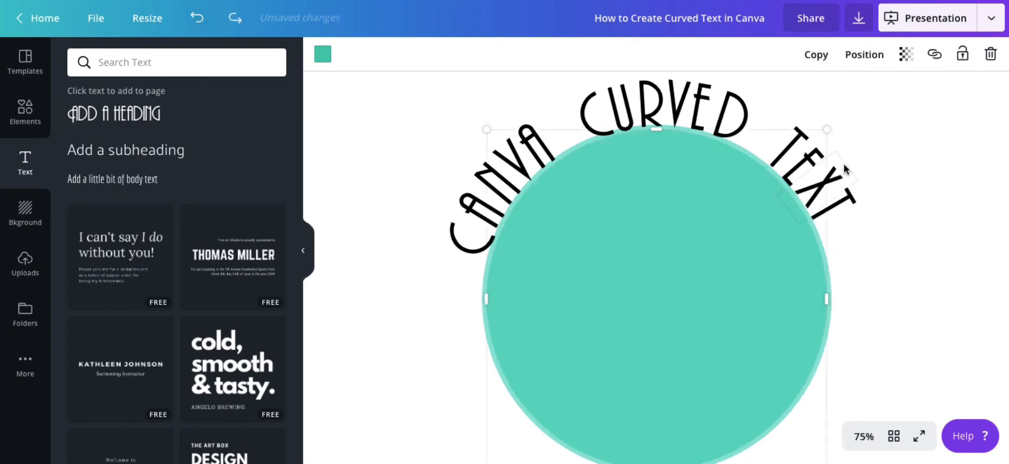
{"action": "left_click", "coordinate": [913, 172]}
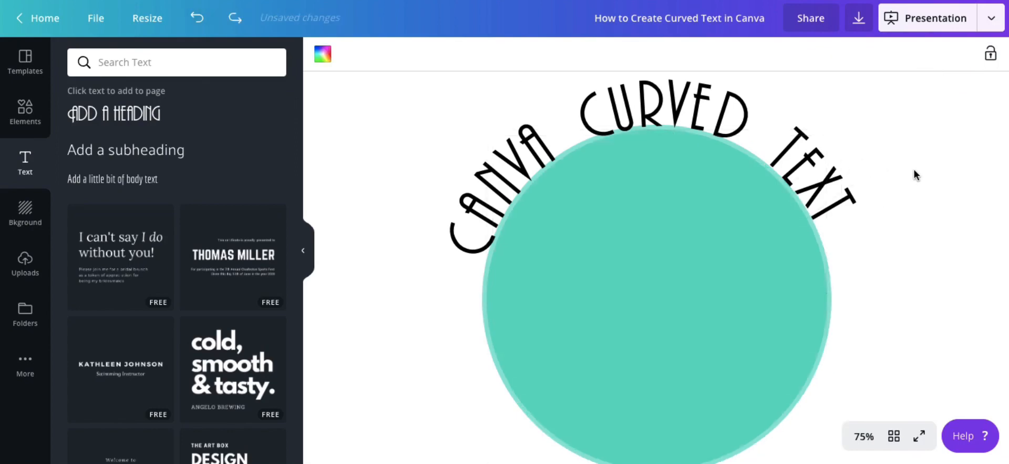
Step: Change the color of the smaller inner circle to white
{"action": "left_click", "coordinate": [709, 264]}
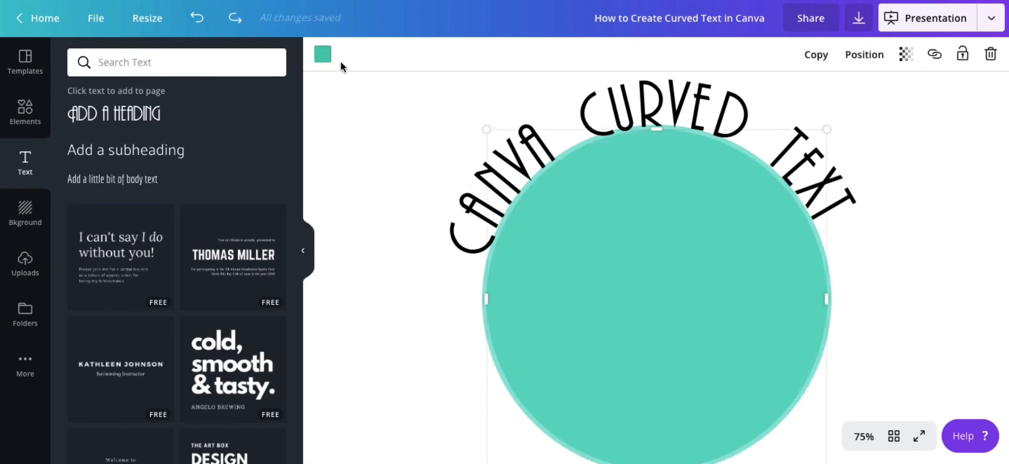
{"action": "left_click", "coordinate": [323, 57]}
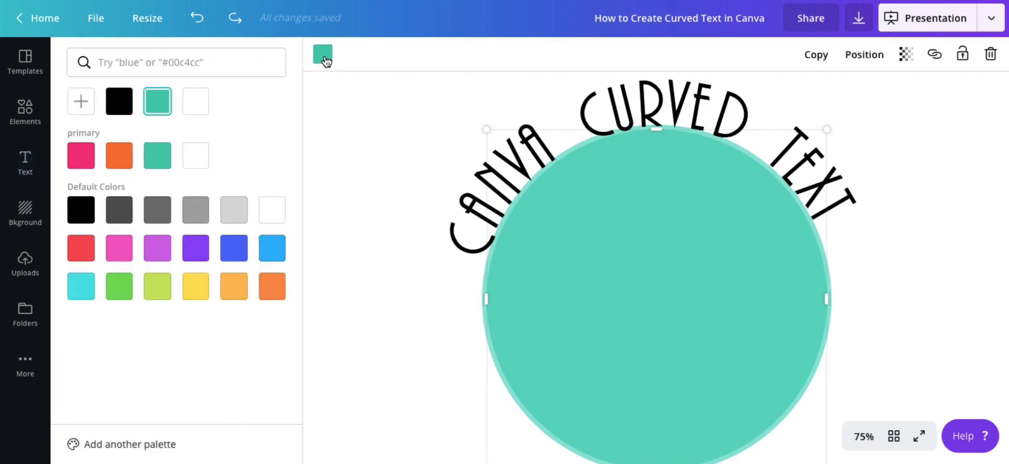
{"action": "left_click", "coordinate": [271, 215]}
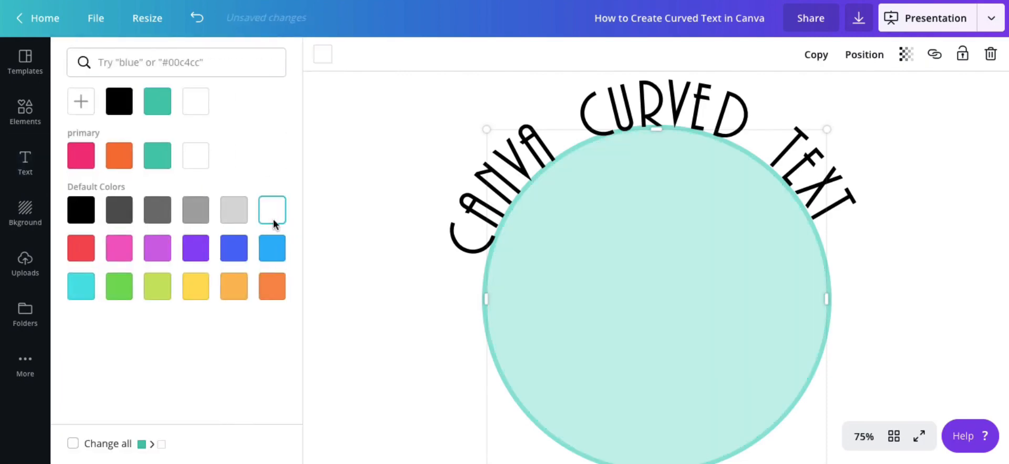
{"action": "left_click", "coordinate": [433, 314]}
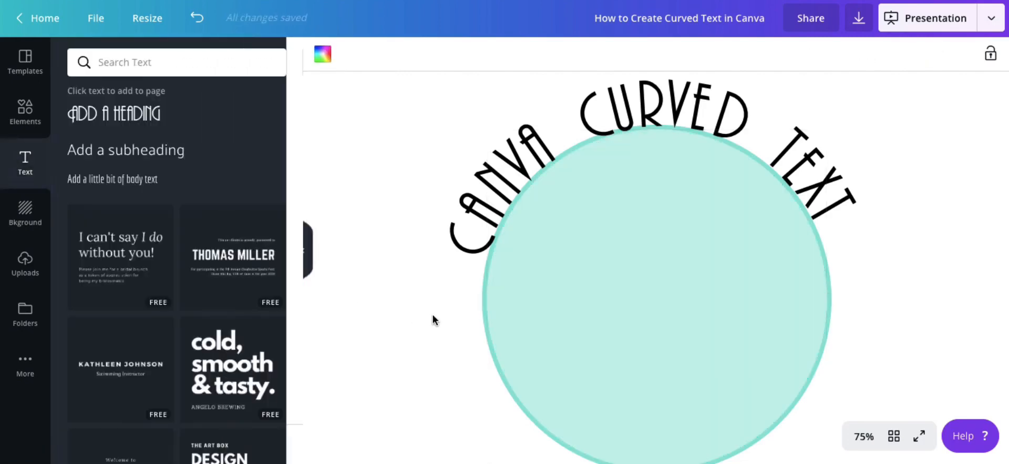
Step: Set the white inner circle's transparency to 100 so it leaves only a thin ring of the circle behind
{"action": "left_click", "coordinate": [536, 302]}
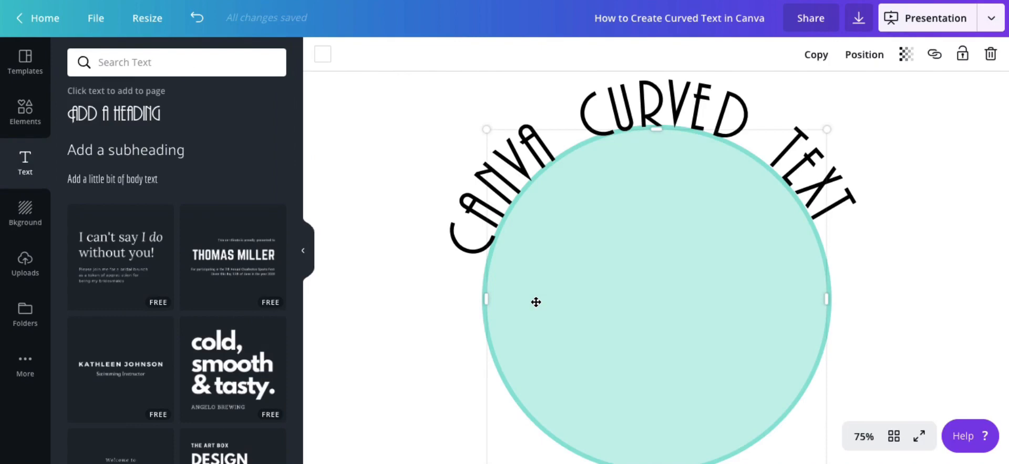
{"action": "left_click", "coordinate": [907, 55]}
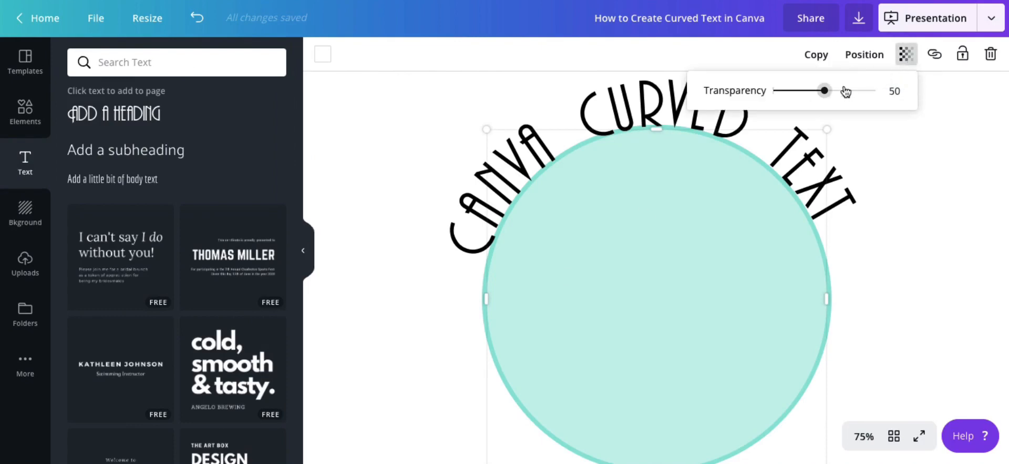
{"action": "left_click_drag", "start_coordinate": [824, 90], "coordinate": [898, 92]}
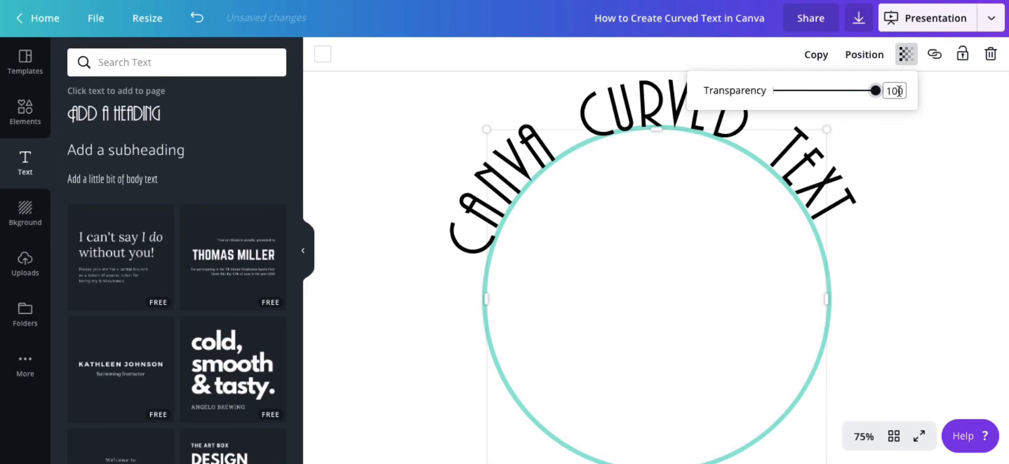
{"action": "left_click", "coordinate": [928, 212]}
Step: Change the color of the circle behind the white one to the medium-dark gray of the default colors
{"action": "left_click", "coordinate": [830, 279]}
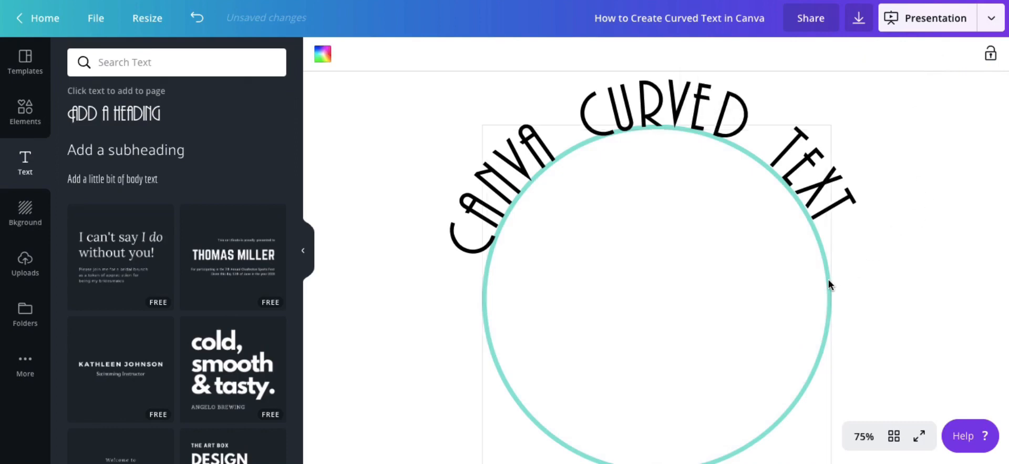
{"action": "left_click", "coordinate": [322, 55]}
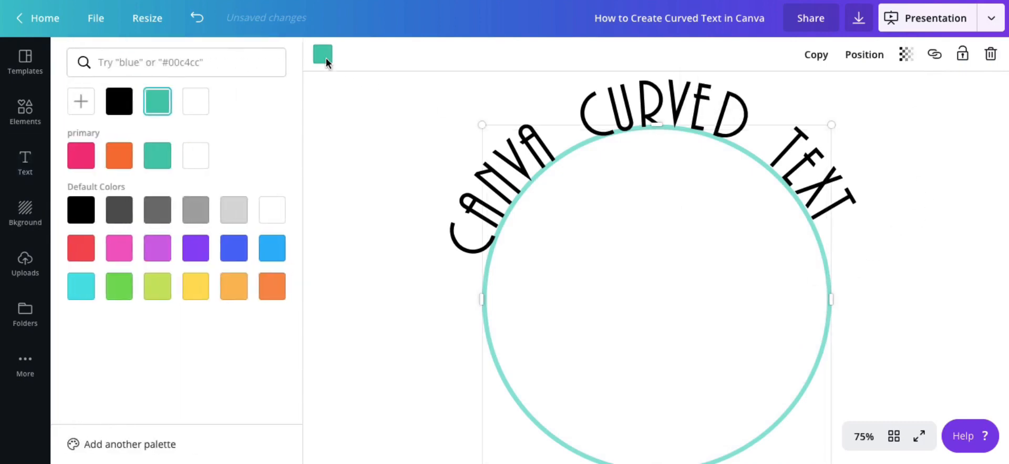
{"action": "left_click", "coordinate": [157, 209]}
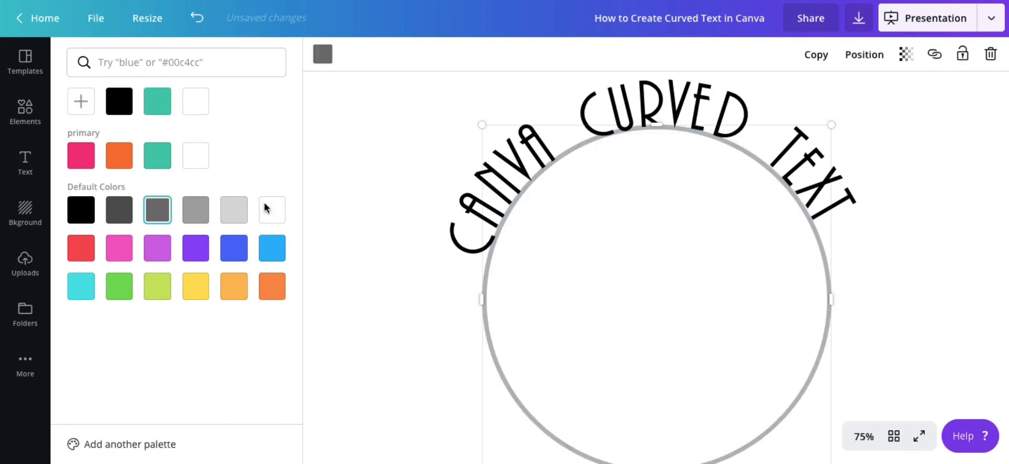
Step: Add a square shape and turn it into a wide rectangle covering the lower part of the ring, below the curved text
{"action": "left_click", "coordinate": [901, 210]}
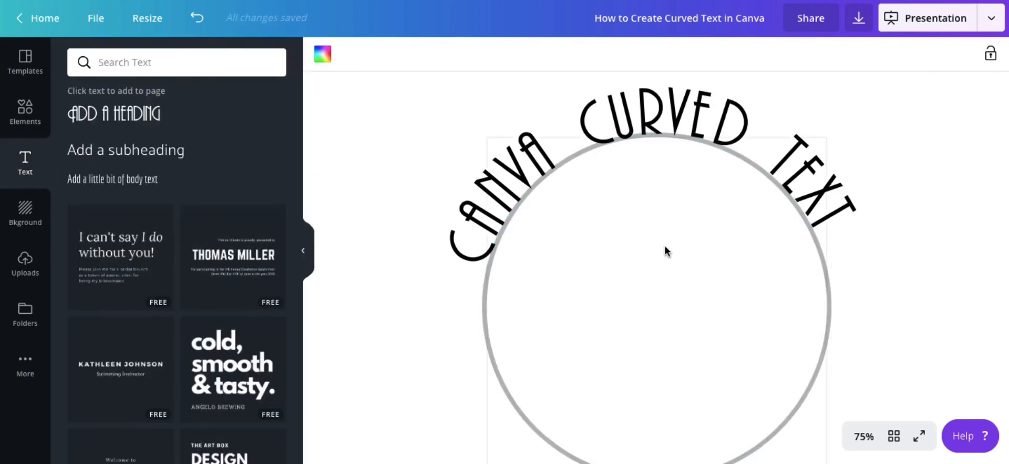
{"action": "left_click", "coordinate": [24, 111]}
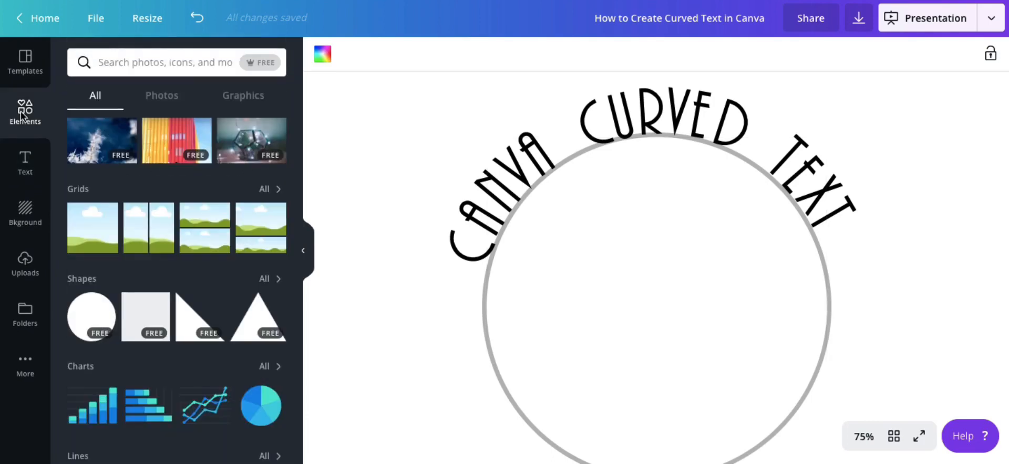
{"action": "left_click", "coordinate": [134, 316]}
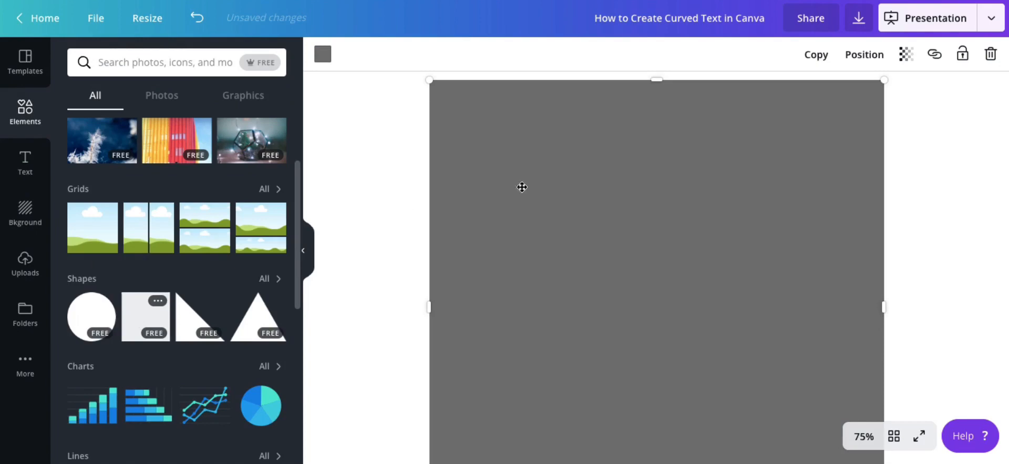
{"action": "left_click", "coordinate": [863, 437]}
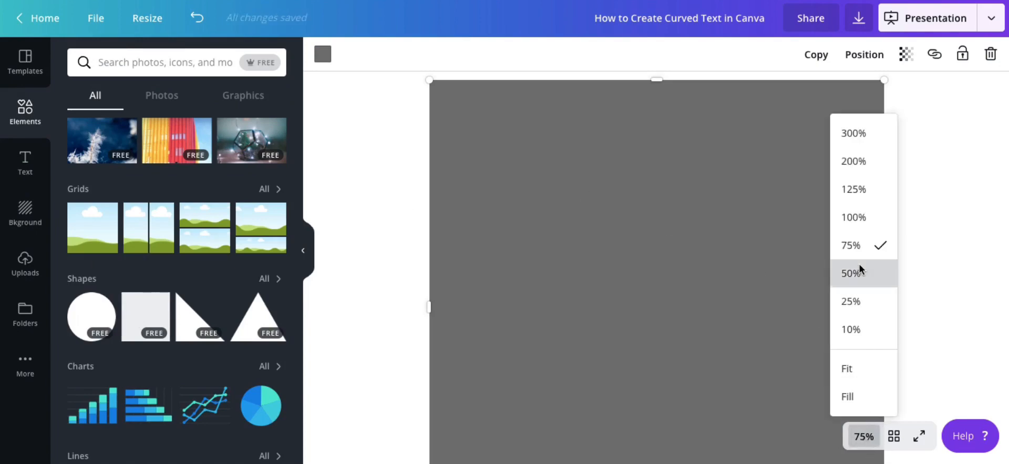
{"action": "left_click", "coordinate": [860, 271]}
{"action": "left_click_drag", "start_coordinate": [657, 140], "coordinate": [664, 264]}
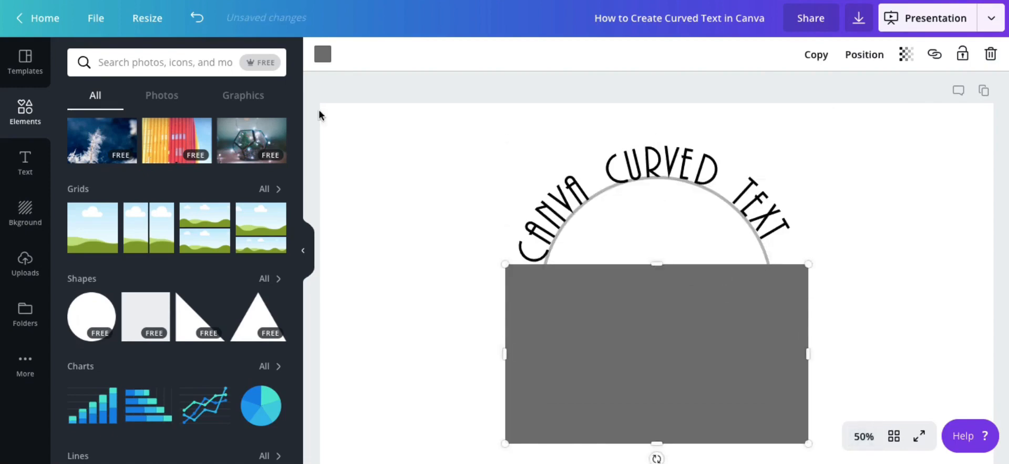
Step: Change the rectangle's color to white so only the upper arc of the ring remains uncovered
{"action": "left_click", "coordinate": [322, 55]}
{"action": "left_click", "coordinate": [268, 219]}
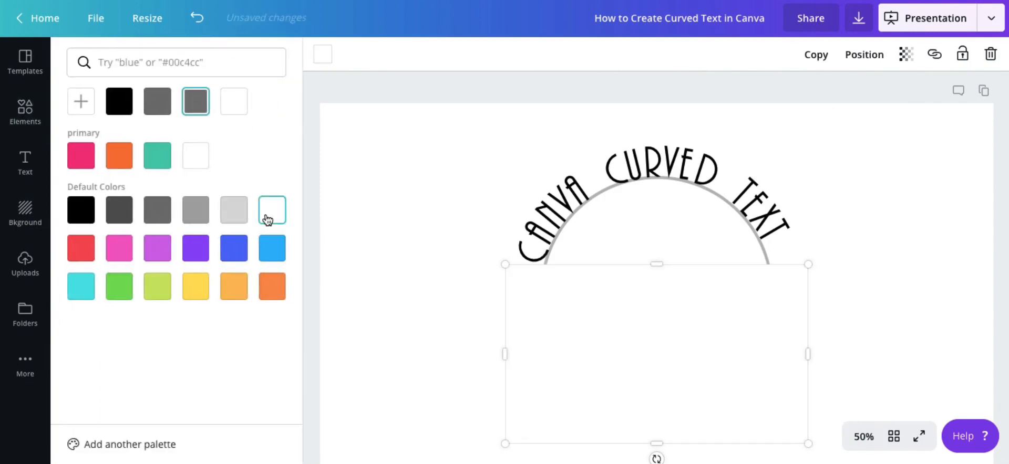
{"action": "left_click", "coordinate": [870, 295]}
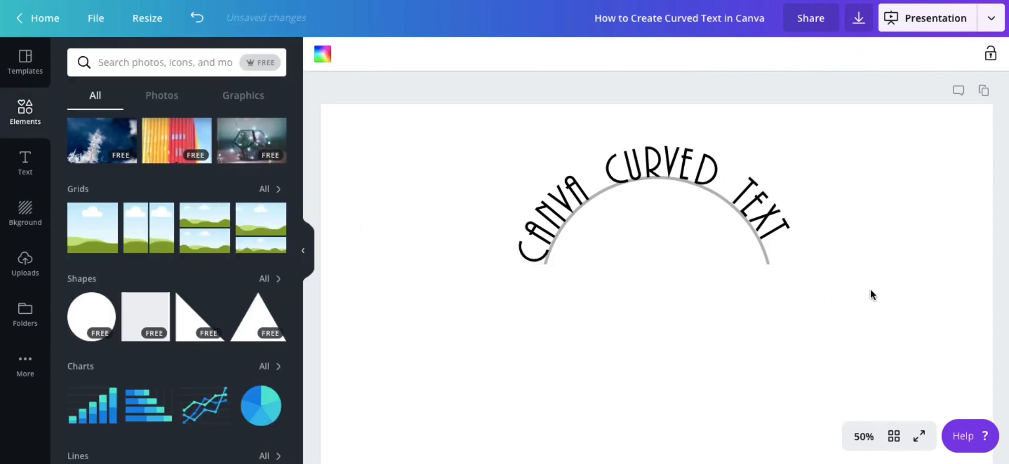
{"action": "scroll", "coordinate": [877, 261], "scroll_direction": "up", "scroll_amount": 1}
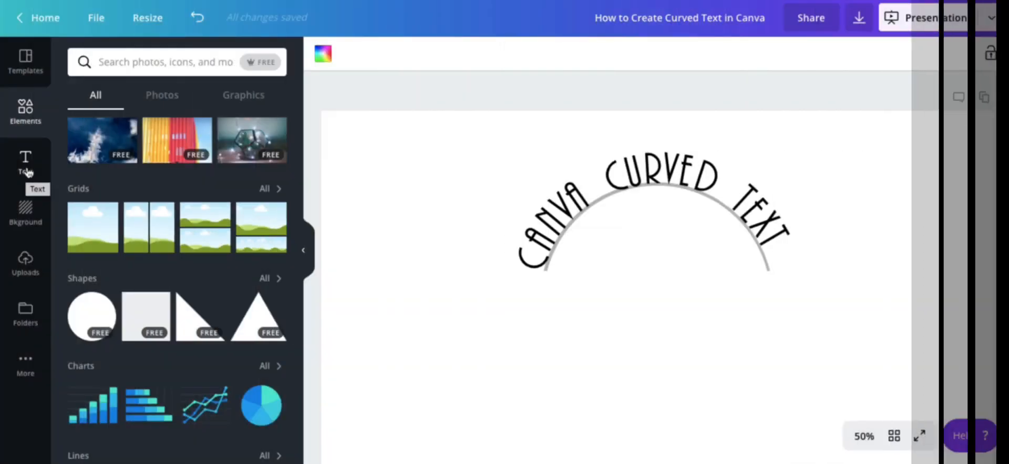
Step: Search the graphics for "tutorial", add the owl with graduation cap and pencil, and shrink it to fit beneath the arc
{"action": "left_click", "coordinate": [234, 97]}
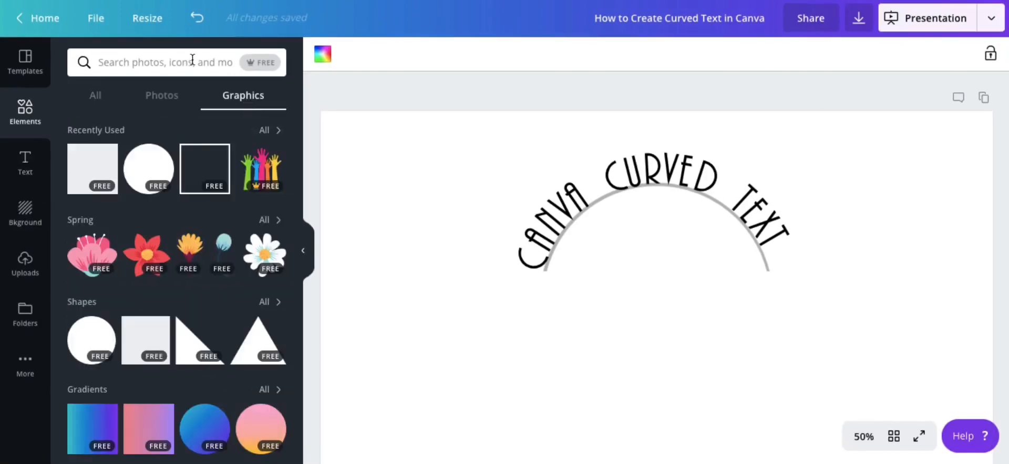
{"action": "left_click", "coordinate": [189, 61]}
{"action": "type", "text": "tutorial"}
{"action": "key", "text": "Return"}
{"action": "scroll", "coordinate": [177, 263], "scroll_direction": "down", "scroll_amount": 5}
{"action": "left_click", "coordinate": [250, 258]}
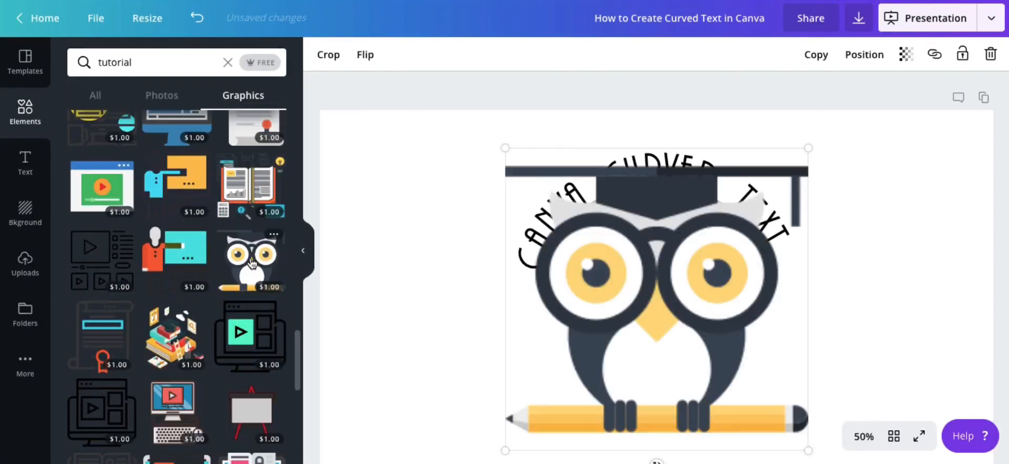
{"action": "left_click_drag", "start_coordinate": [793, 156], "coordinate": [634, 314]}
Step: Add the round white VA logo from the Logos folder, shrink it to a small badge and place it centrally below the owl
{"action": "left_click", "coordinate": [26, 263]}
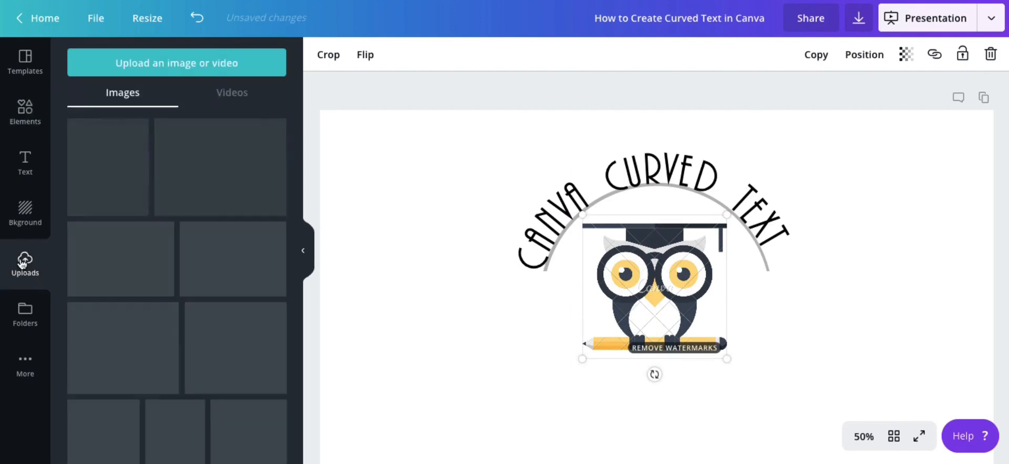
{"action": "left_click", "coordinate": [26, 315]}
{"action": "left_click", "coordinate": [126, 184]}
{"action": "left_click", "coordinate": [253, 132]}
{"action": "left_click_drag", "start_coordinate": [807, 149], "coordinate": [515, 445]}
{"action": "left_click_drag", "start_coordinate": [664, 407], "coordinate": [664, 403]}
{"action": "scroll", "coordinate": [488, 411], "scroll_direction": "down", "scroll_amount": 1}
{"action": "left_click", "coordinate": [488, 412]}
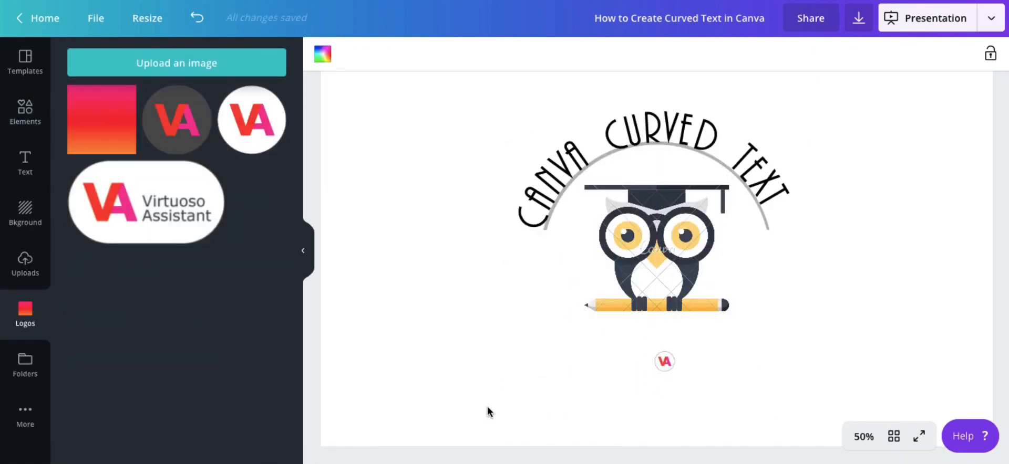
Step: Add a small right-aligned body text reading "Virtuoso" immediately left of the VA logo
{"action": "left_click", "coordinate": [25, 163]}
{"action": "left_click_drag", "start_coordinate": [111, 179], "coordinate": [601, 325]}
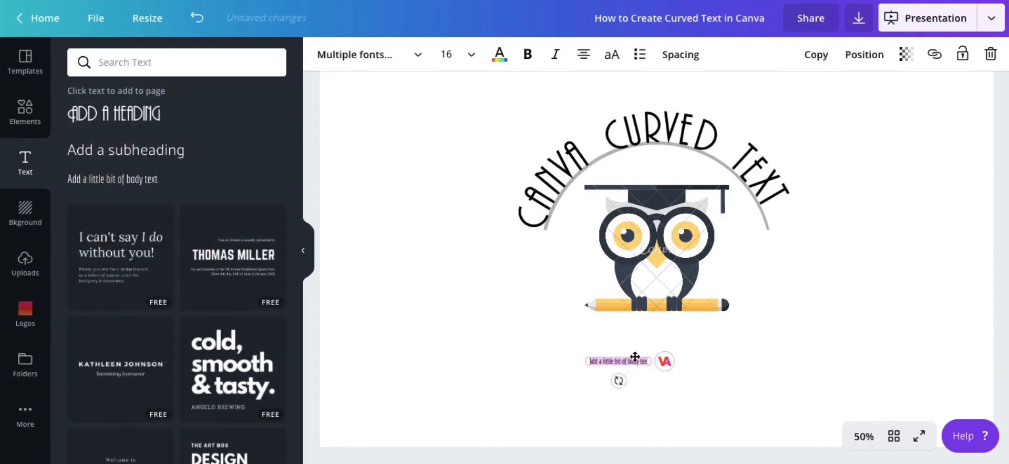
{"action": "left_click", "coordinate": [863, 437]}
{"action": "left_click", "coordinate": [852, 243]}
Step: Duplicate the "Virtuoso" text, place the left-aligned copy right of the logo and change its wording to "Assistant"
{"action": "left_click", "coordinate": [823, 56]}
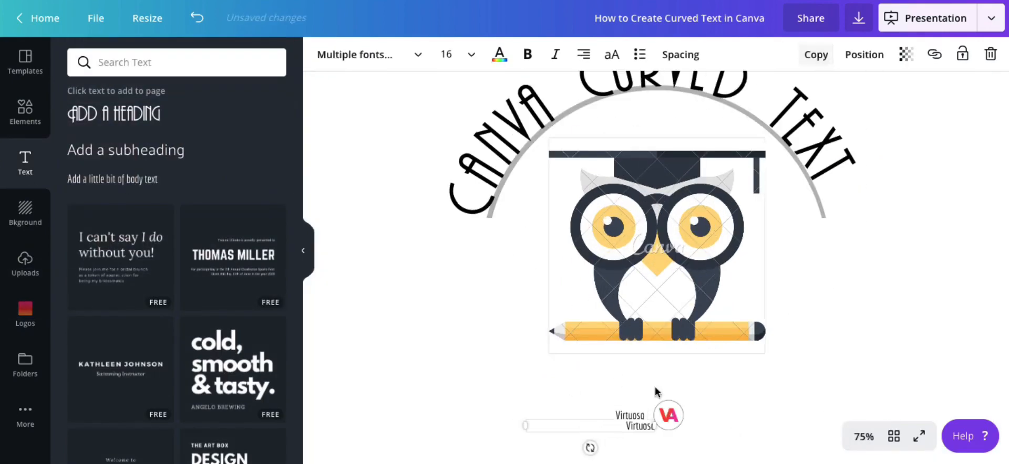
{"action": "left_click_drag", "start_coordinate": [627, 426], "coordinate": [749, 419]}
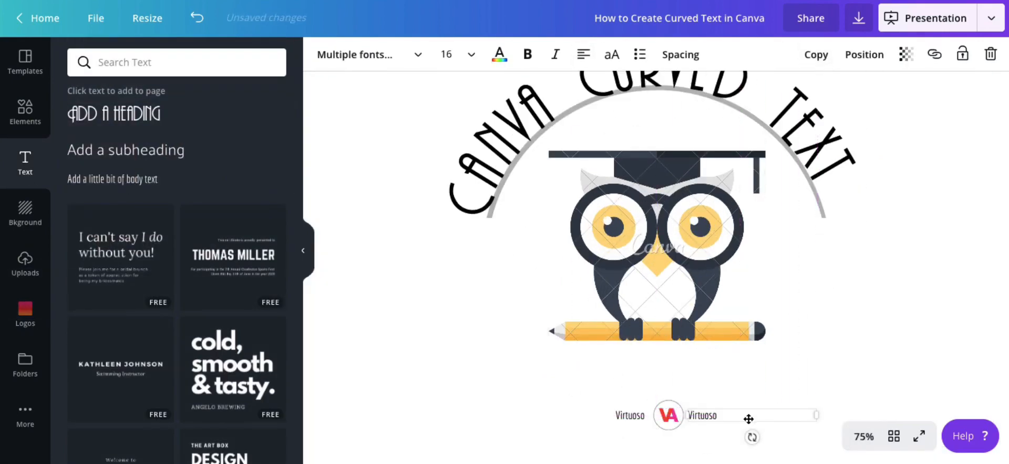
{"action": "left_click", "coordinate": [815, 364]}
Step: Center the VA logo with its two words below the arc, and shrink the owl slightly, centering it above them
{"action": "left_click", "coordinate": [863, 436]}
{"action": "left_click", "coordinate": [852, 272]}
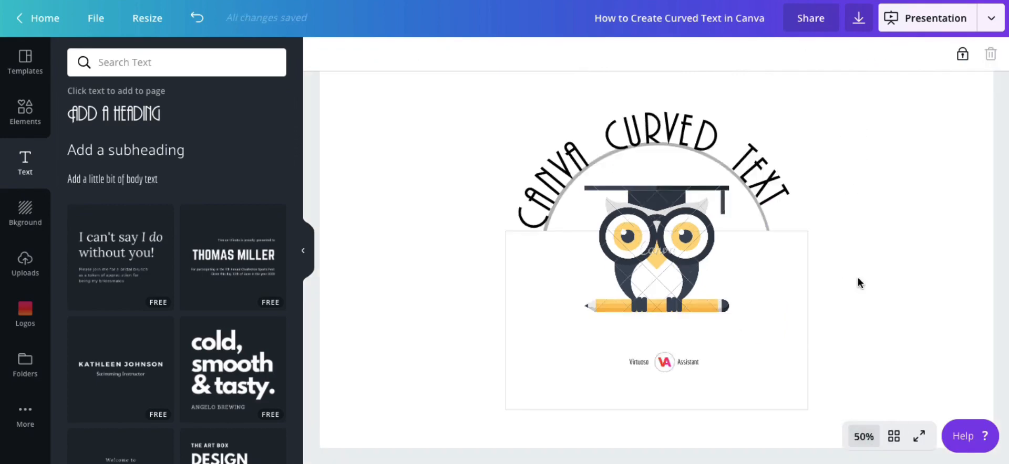
{"action": "left_click_drag", "start_coordinate": [639, 381], "coordinate": [686, 383]}
{"action": "left_click", "coordinate": [667, 418]}
{"action": "scroll", "coordinate": [884, 302], "scroll_direction": "down", "scroll_amount": 1}
{"action": "left_click", "coordinate": [883, 301]}
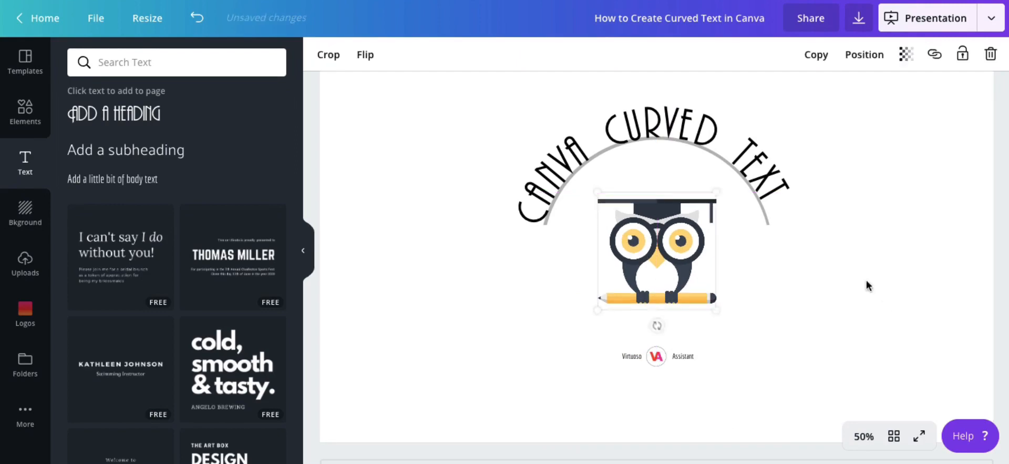
{"action": "left_click", "coordinate": [884, 284]}
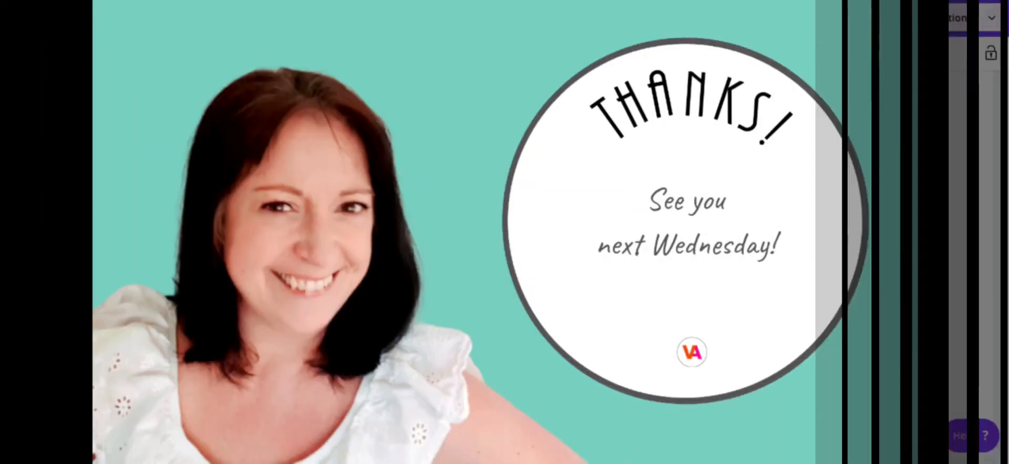